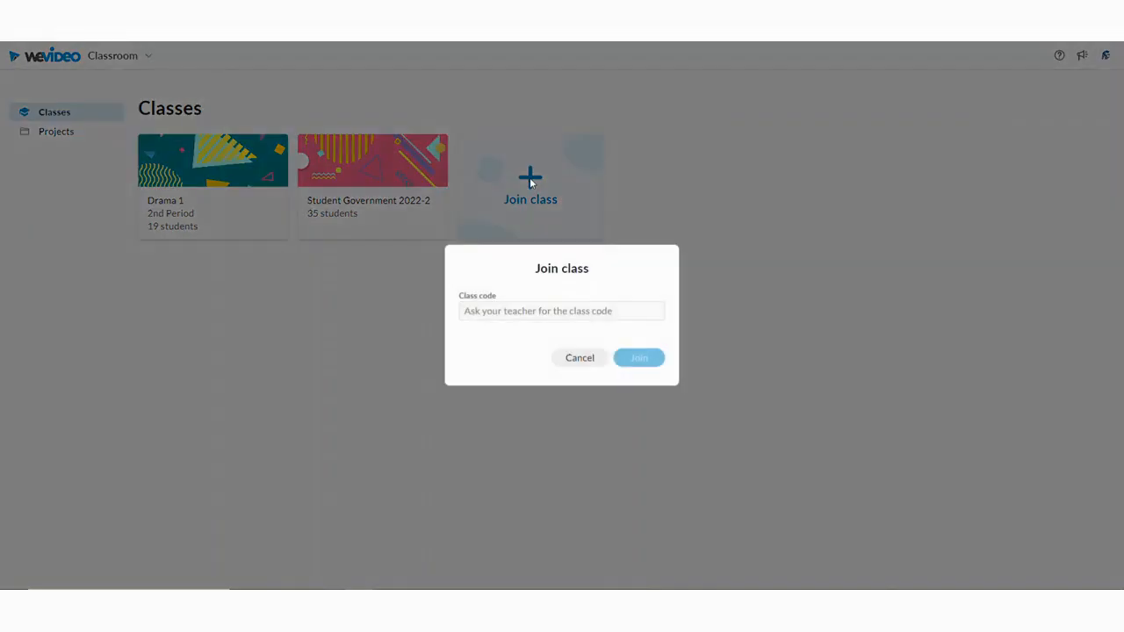
- Open the Introduce yourself assignment in the Drama 1 class to start a project
left_click(508, 308)
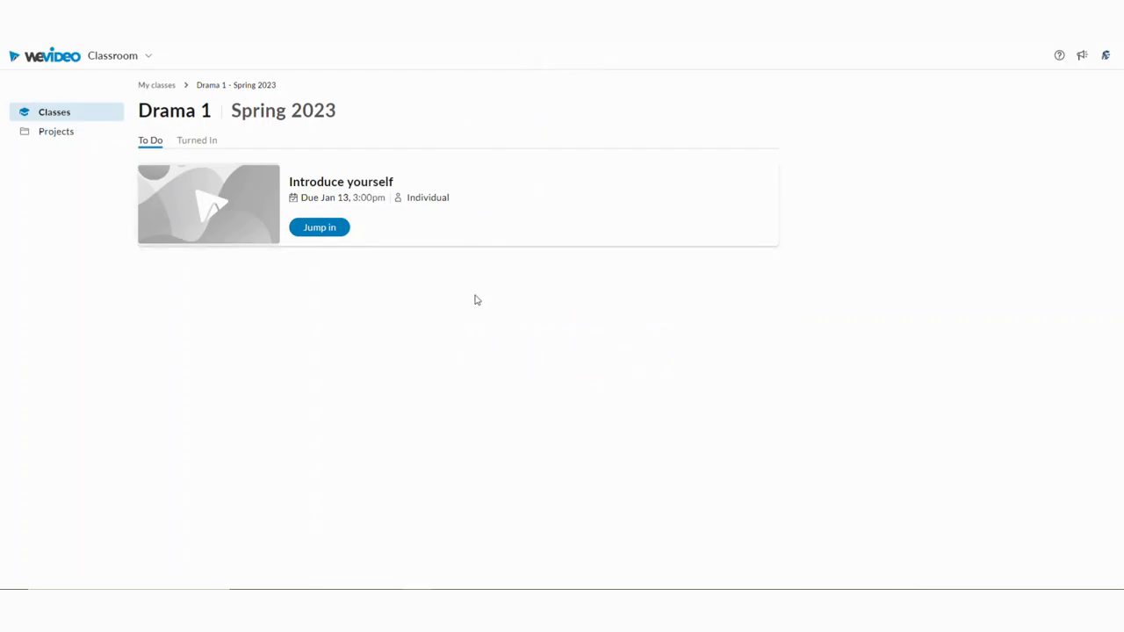
left_click(314, 230)
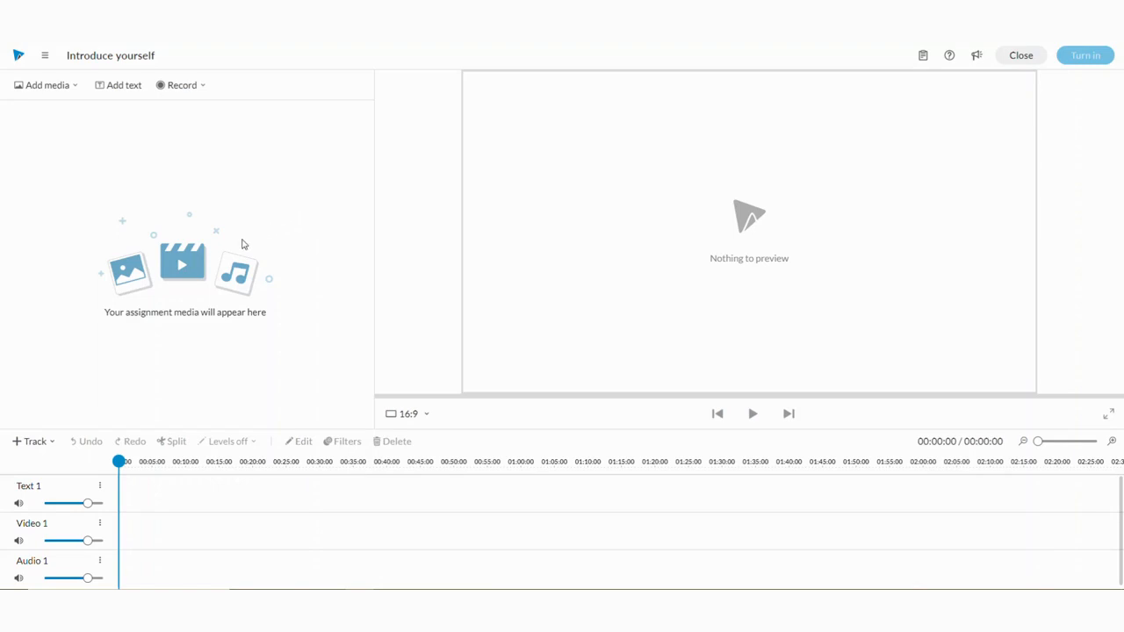
- Add two clips from a stock media search for dogs and place the shelter dogs clip at the start of Video 1
left_click(56, 92)
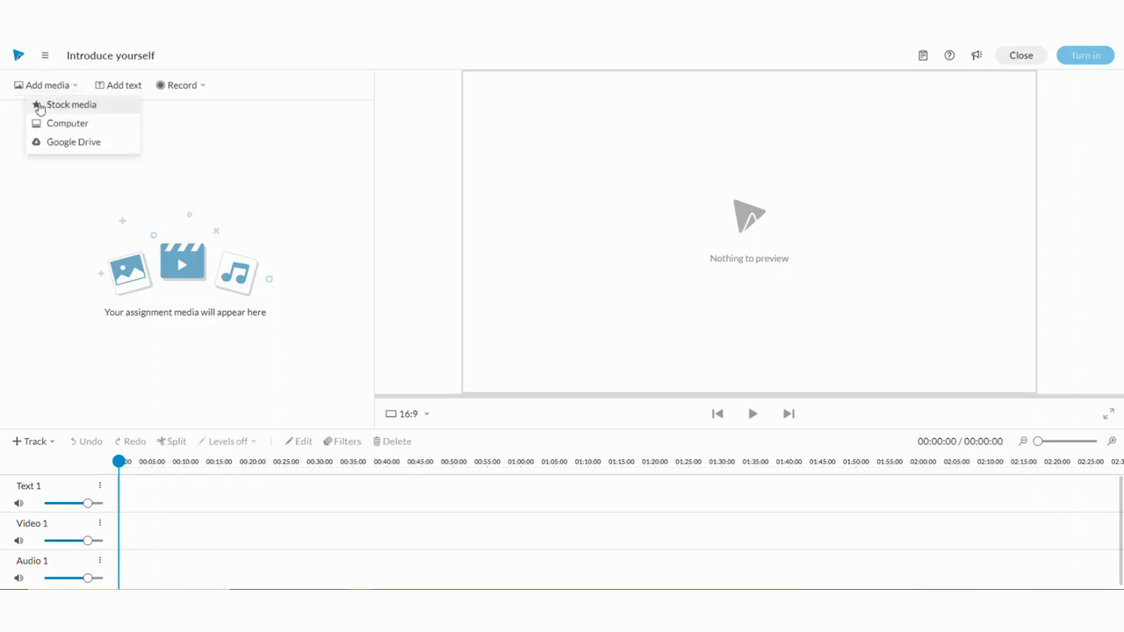
left_click(57, 108)
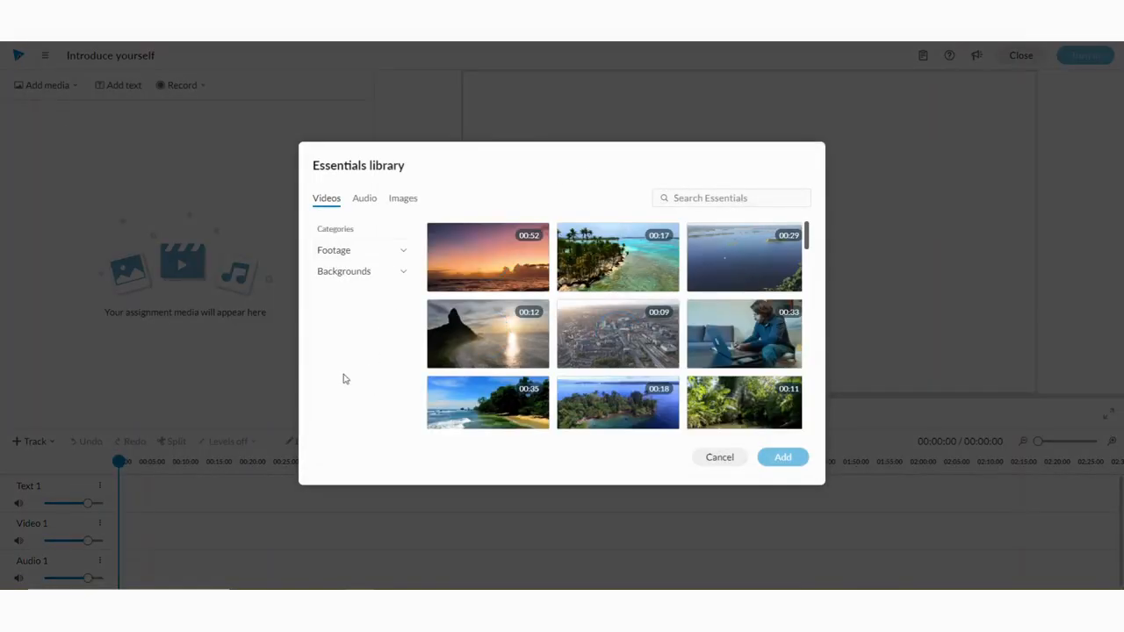
left_click(695, 198)
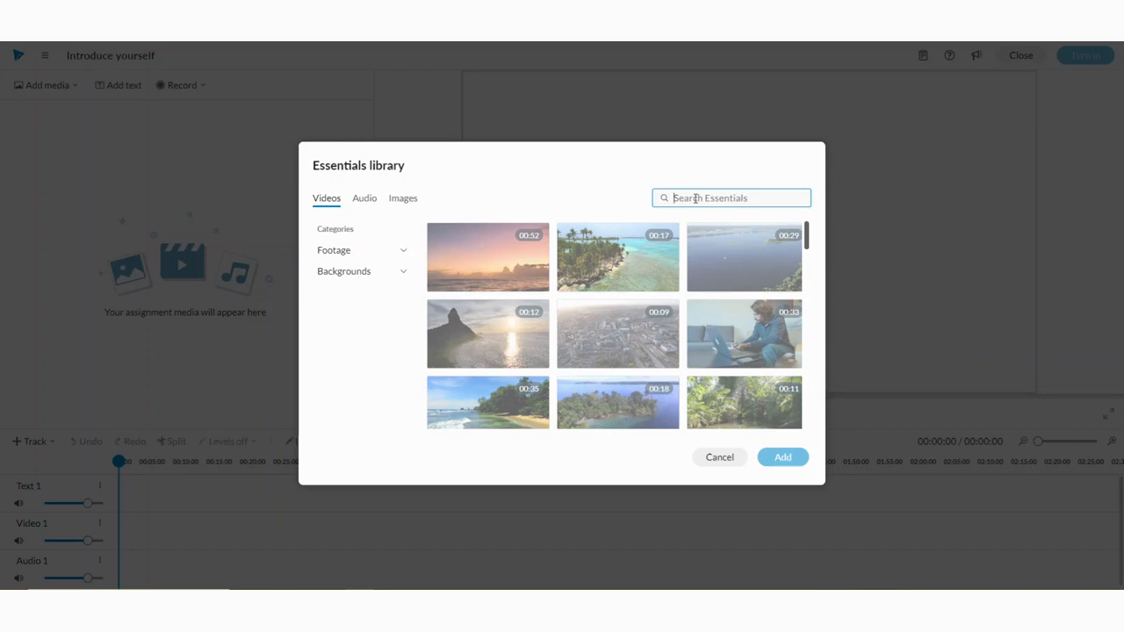
type("dogs")
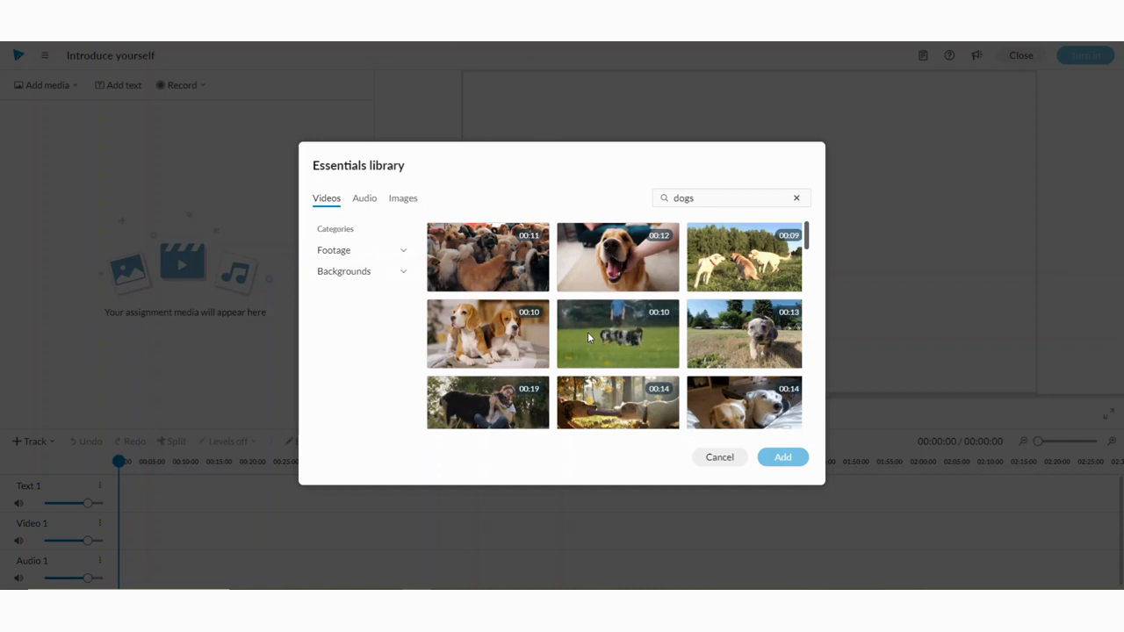
left_click(486, 255)
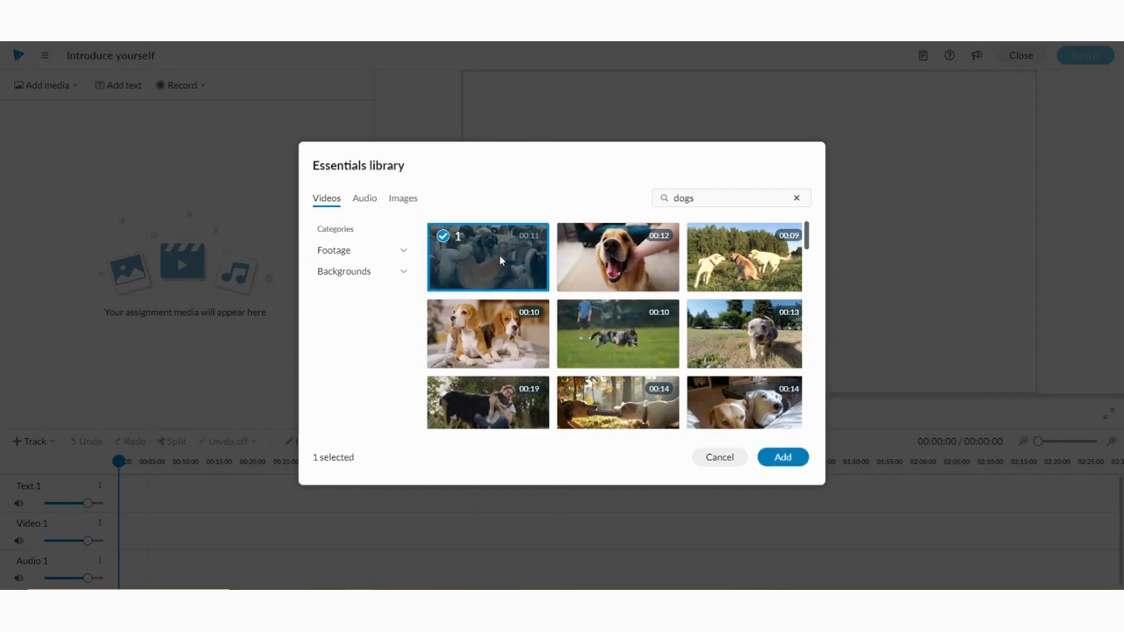
left_click(726, 261)
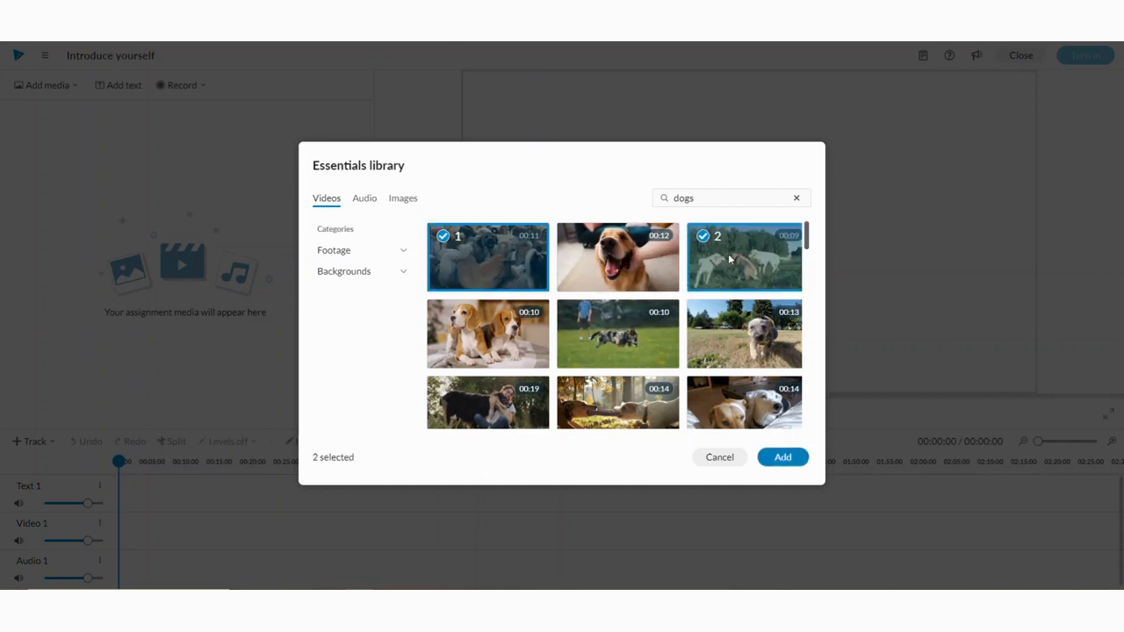
left_click(782, 458)
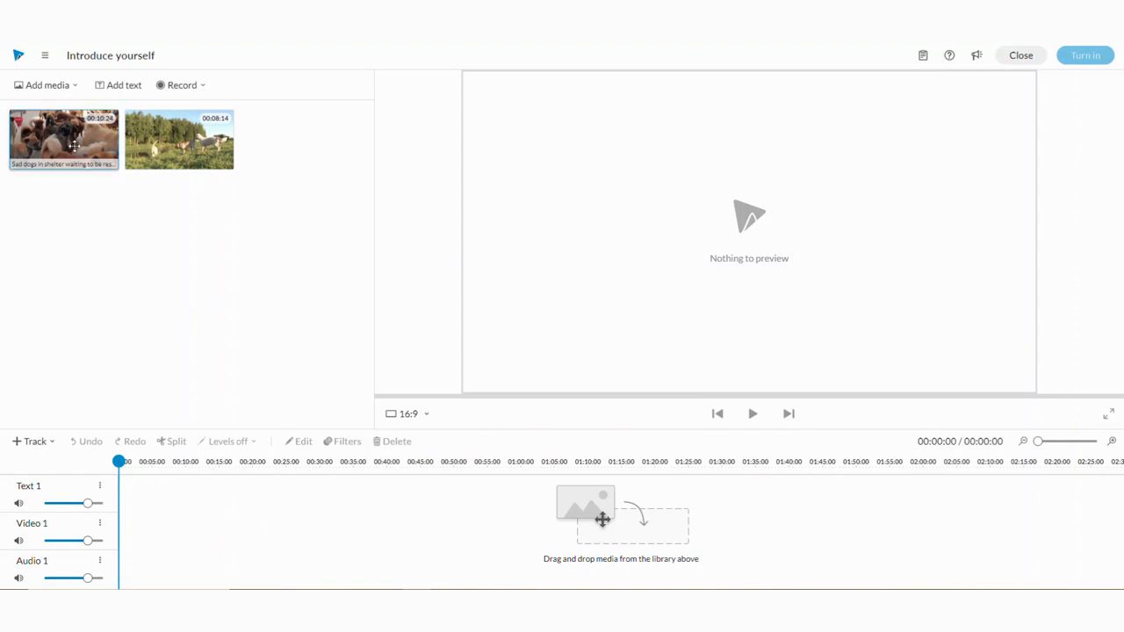
left_click_drag(69, 130, 136, 531)
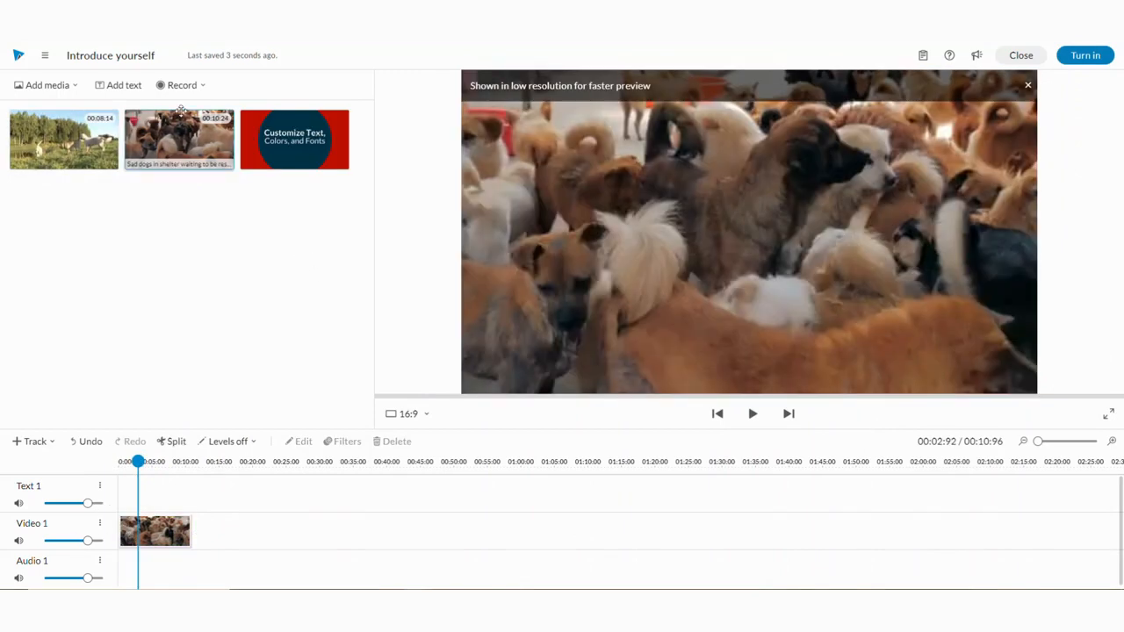
- Add the static Sample text title from the text library and place it at the start of the Text 1 track
left_click(120, 85)
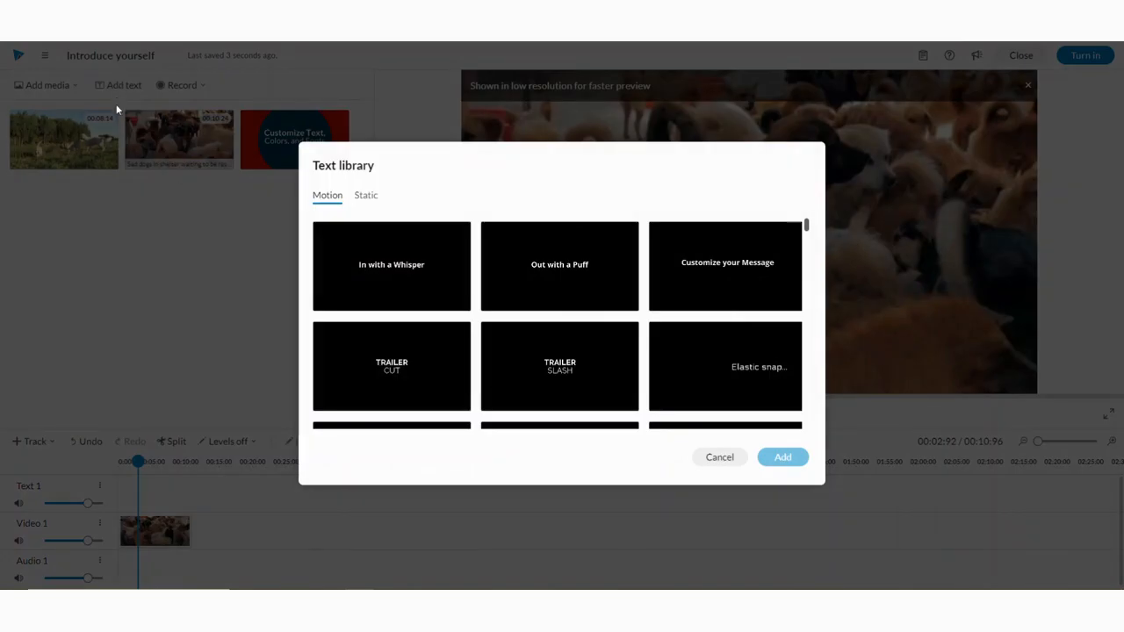
scroll(363, 277, "down", 2)
scroll(364, 277, "down", 1)
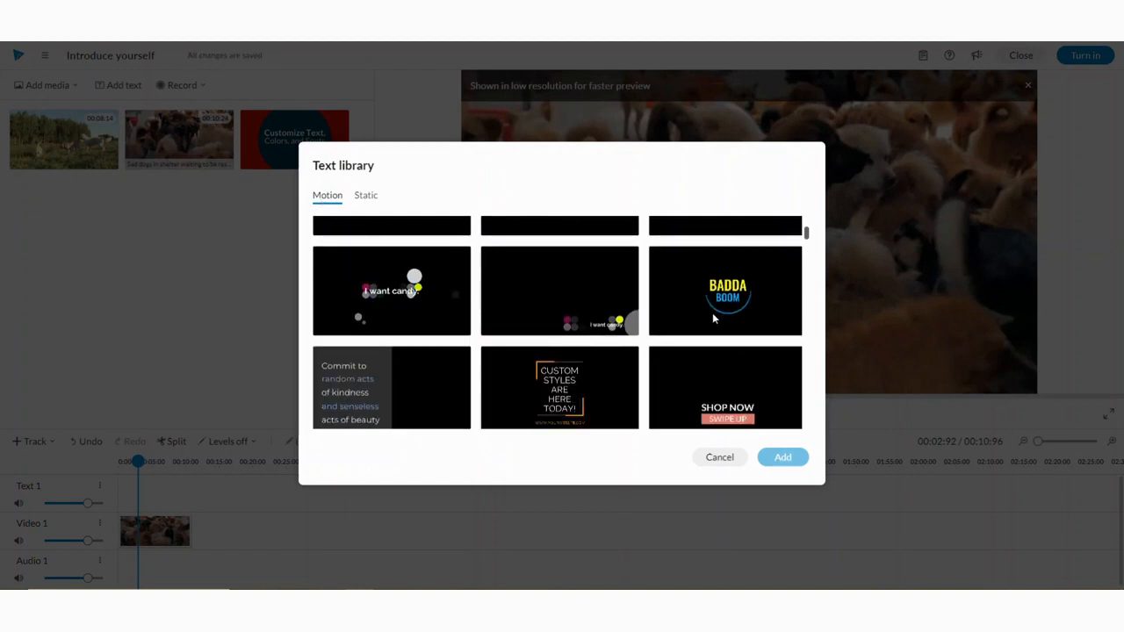
scroll(368, 264, "down", 2)
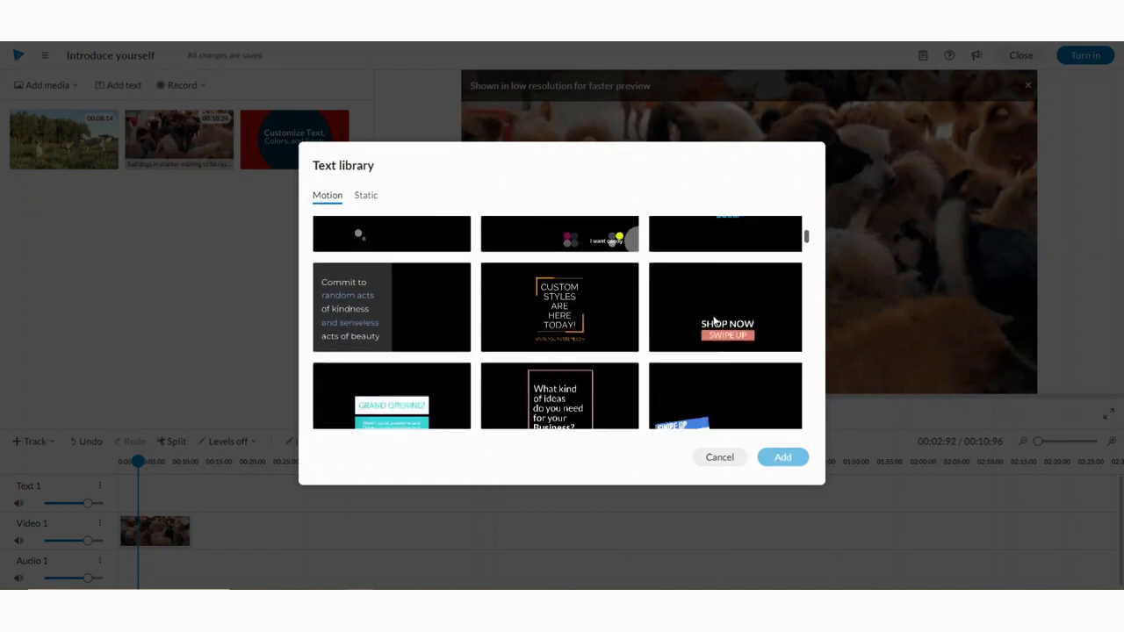
left_click(373, 198)
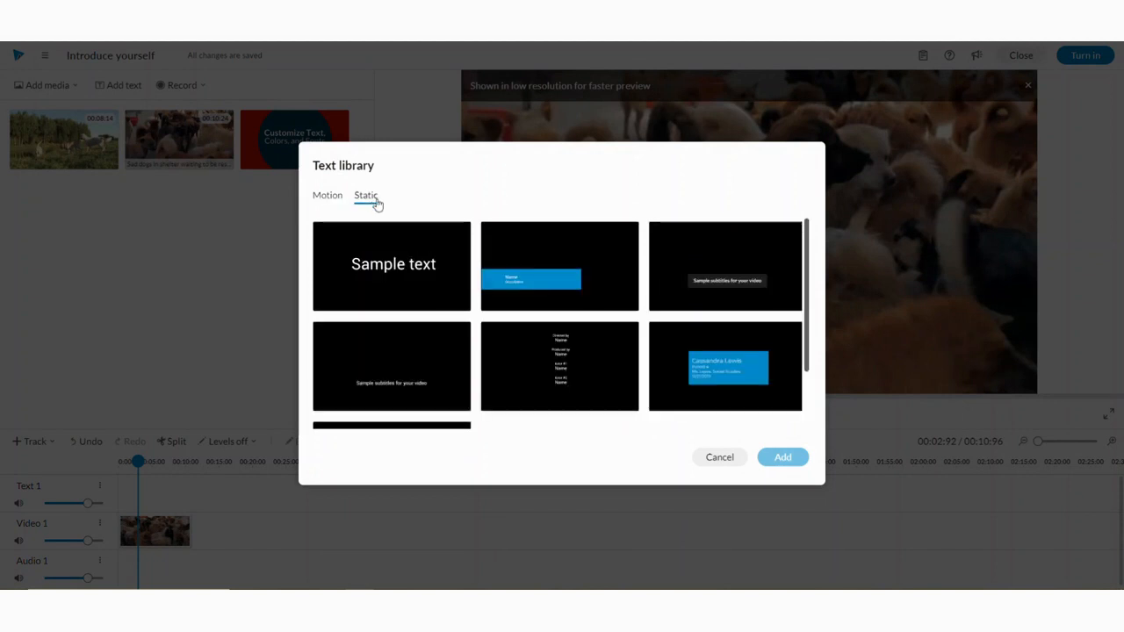
left_click(399, 270)
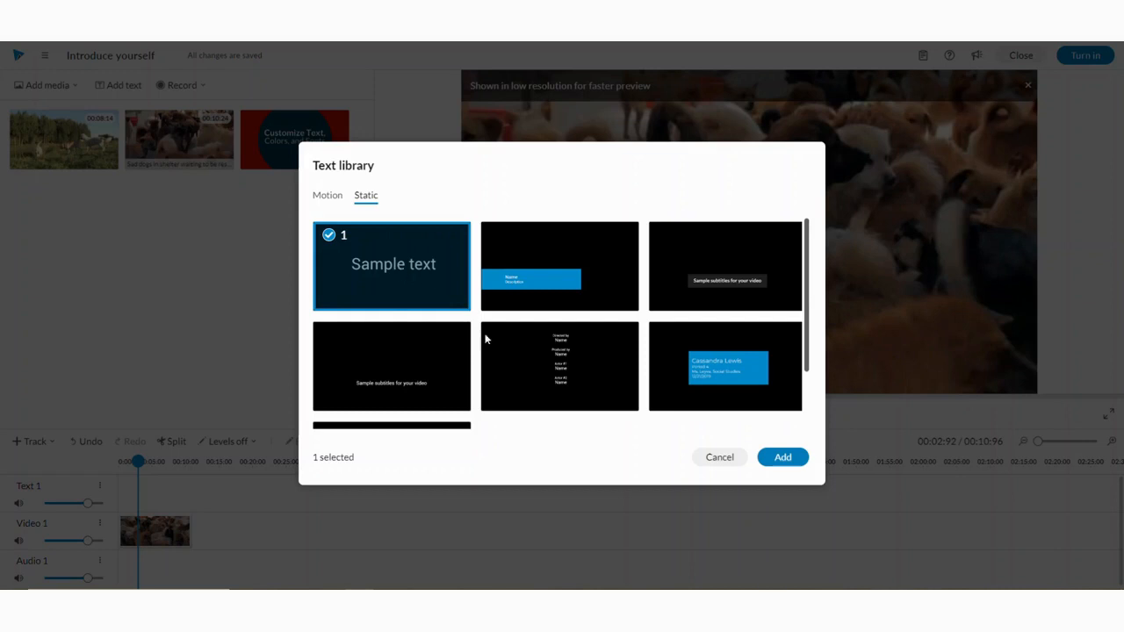
left_click(783, 458)
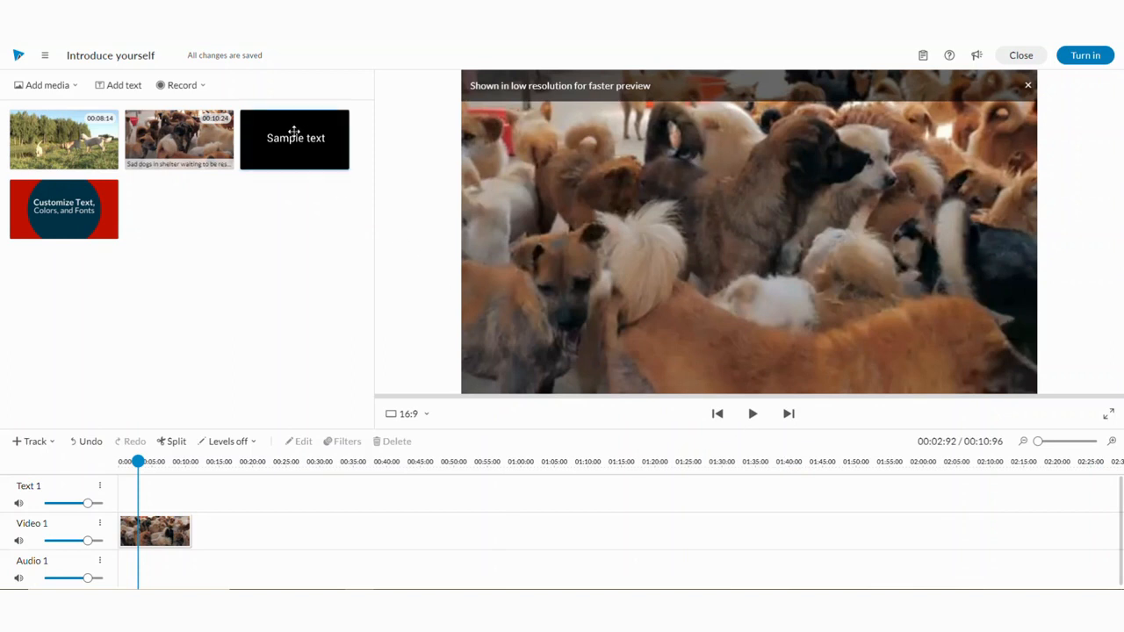
left_click_drag(294, 130, 139, 499)
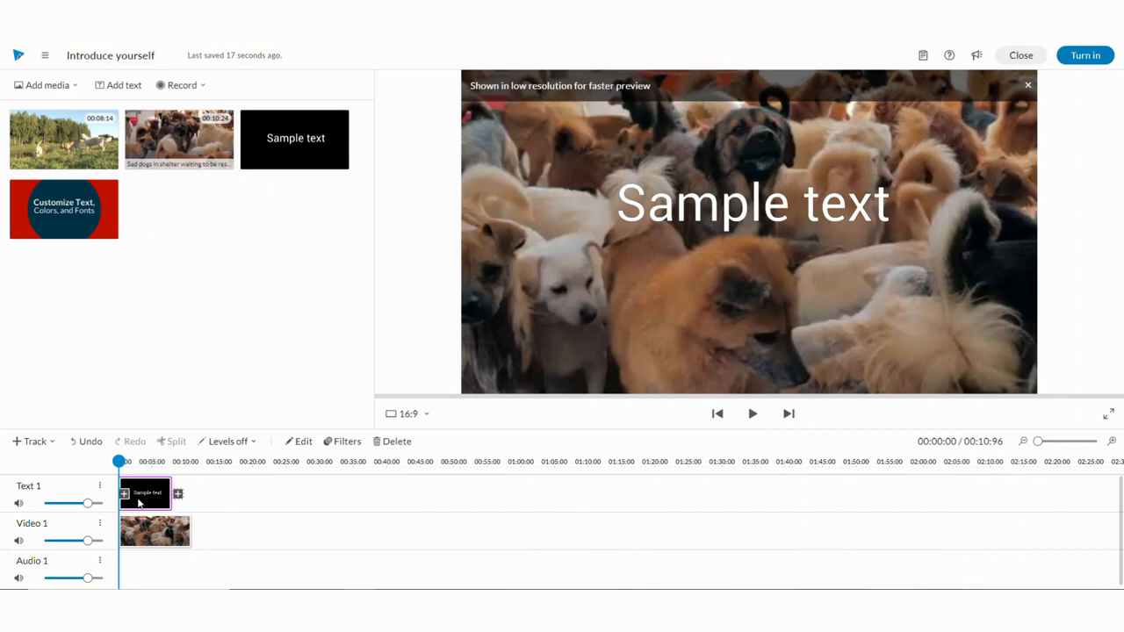
- Open the title clip for editing and replace its text with I Love Dogs
double_click(139, 499)
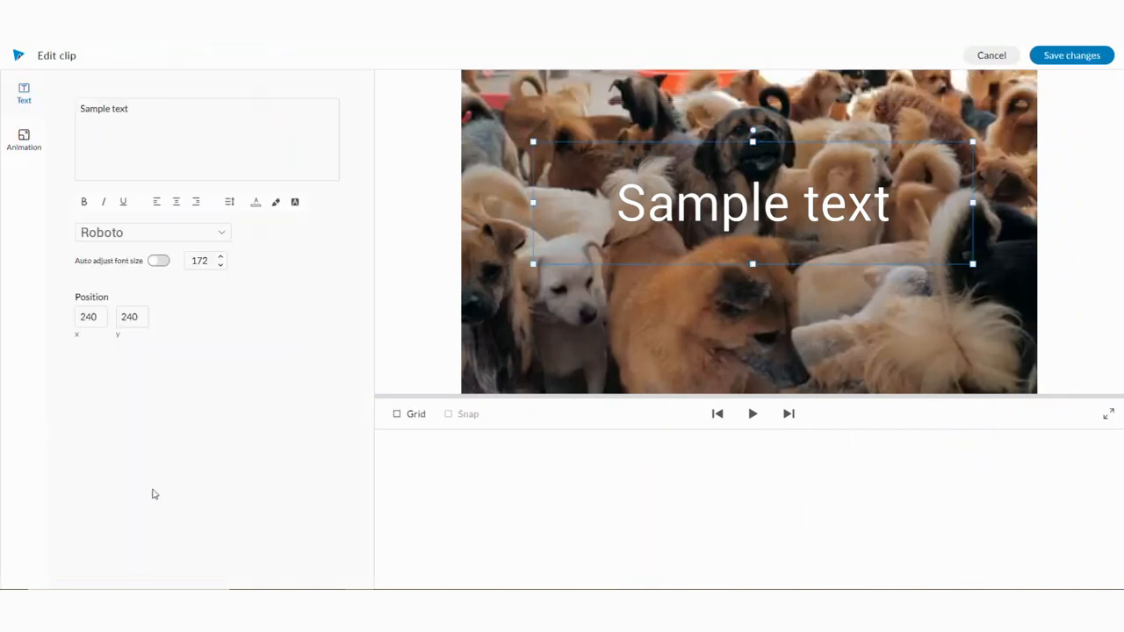
left_click_drag(130, 114, 49, 115)
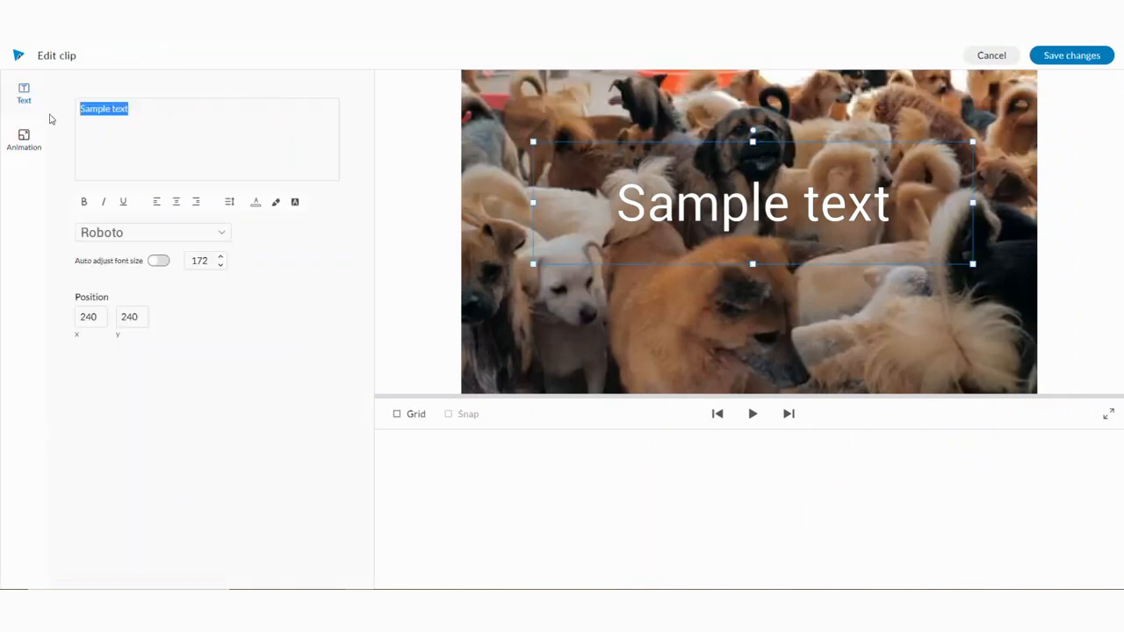
type("I lo")
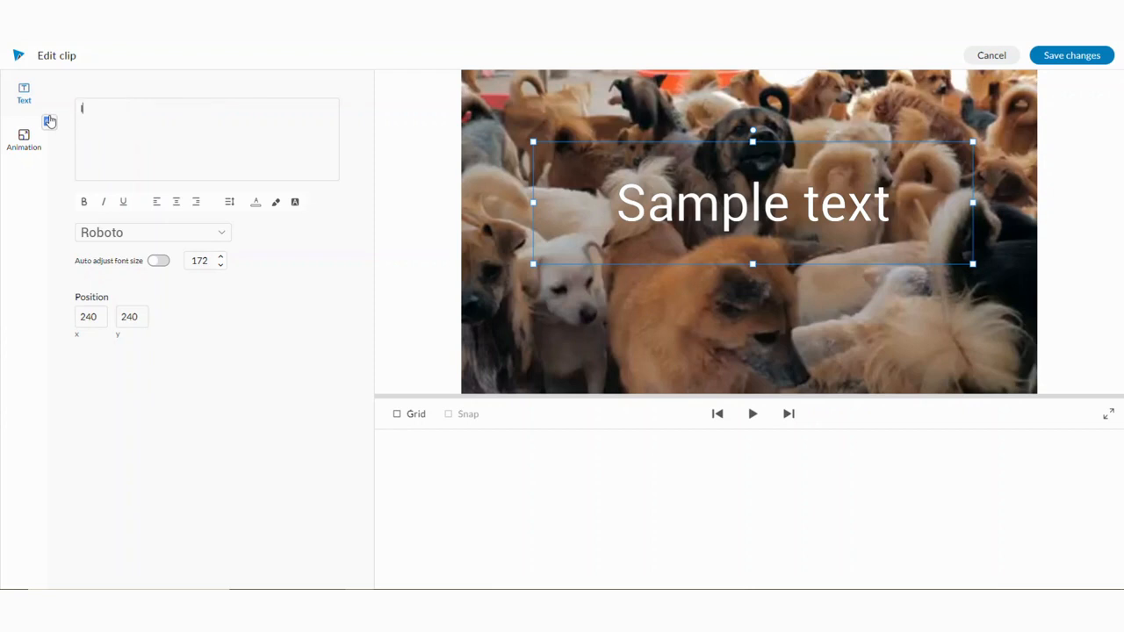
type("ve Dogs")
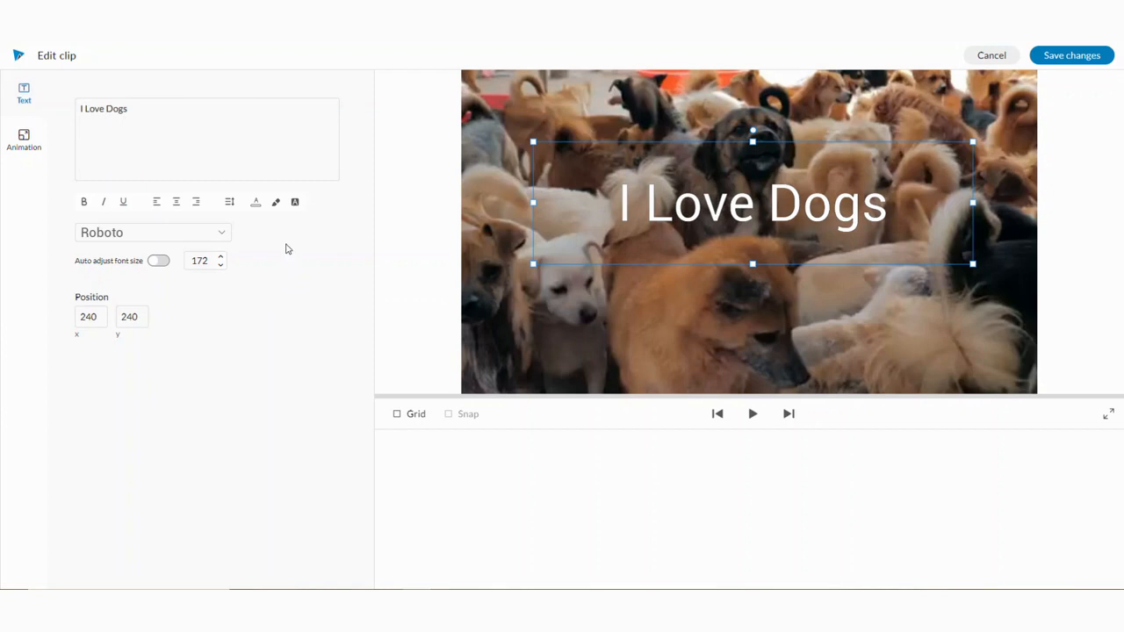
- Left-align the title text and set its color to red rgb(204, 0, 0)
left_click(219, 236)
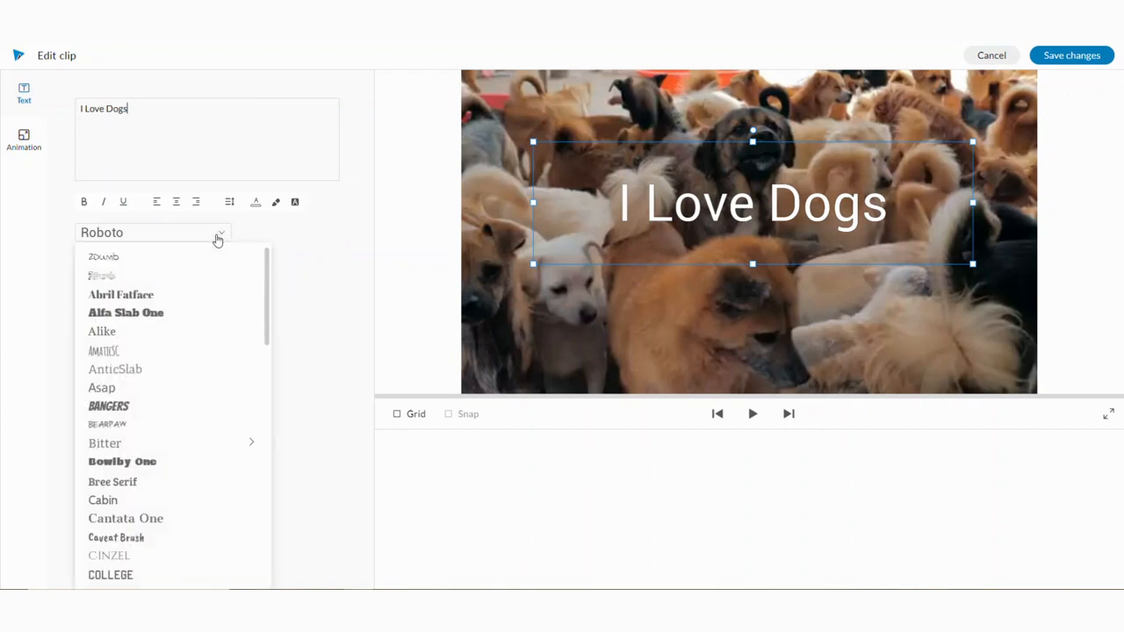
scroll(123, 419, "down", 3)
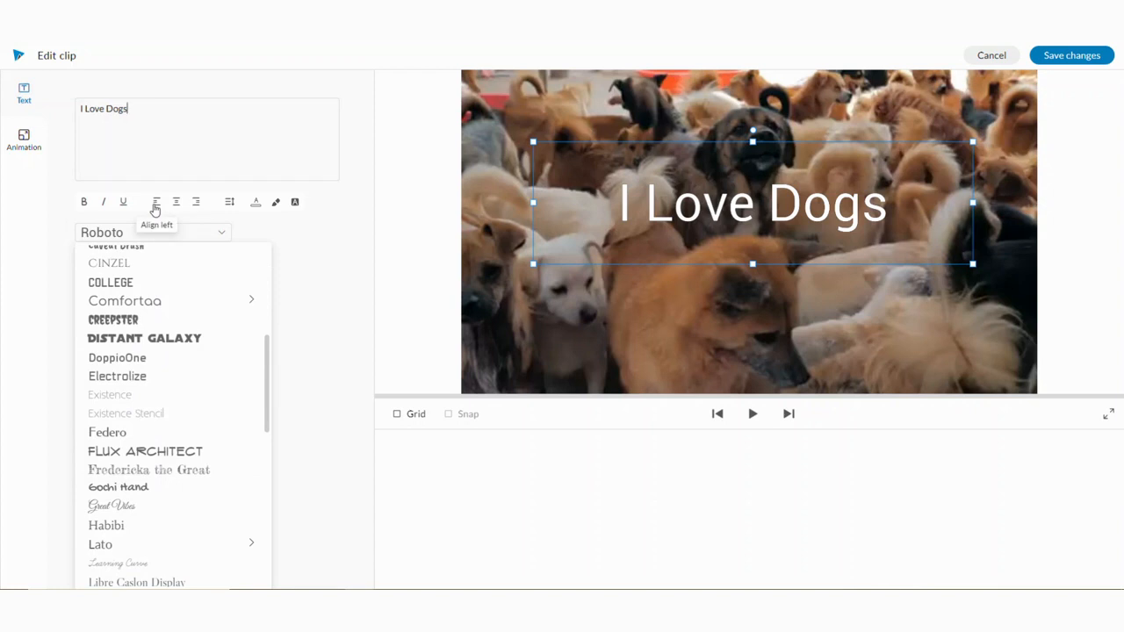
left_click(154, 208)
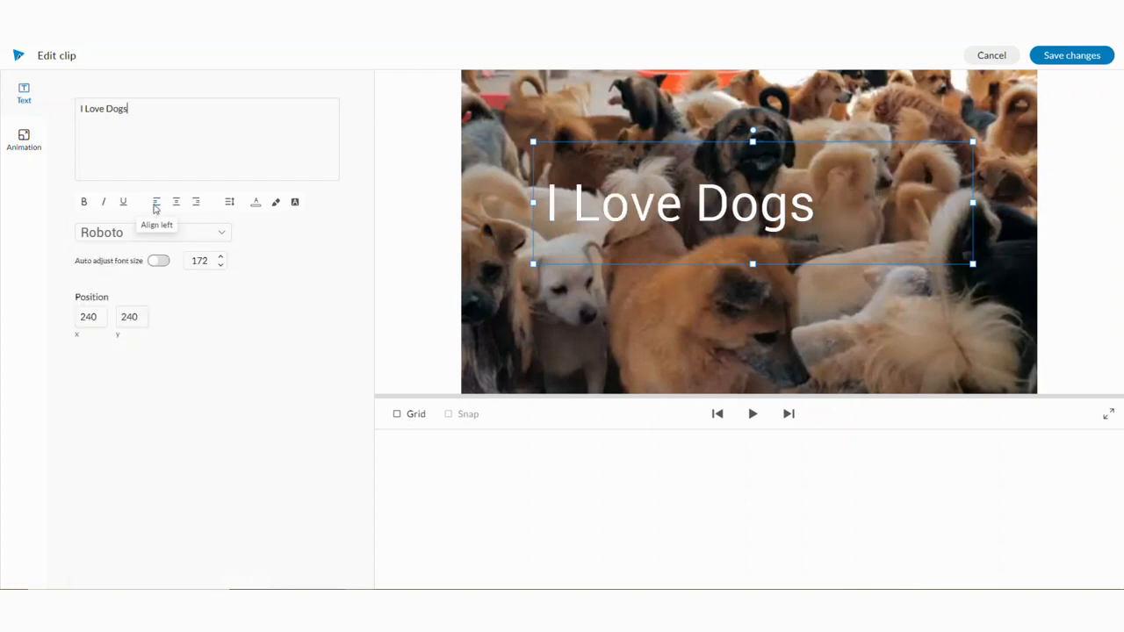
left_click(255, 203)
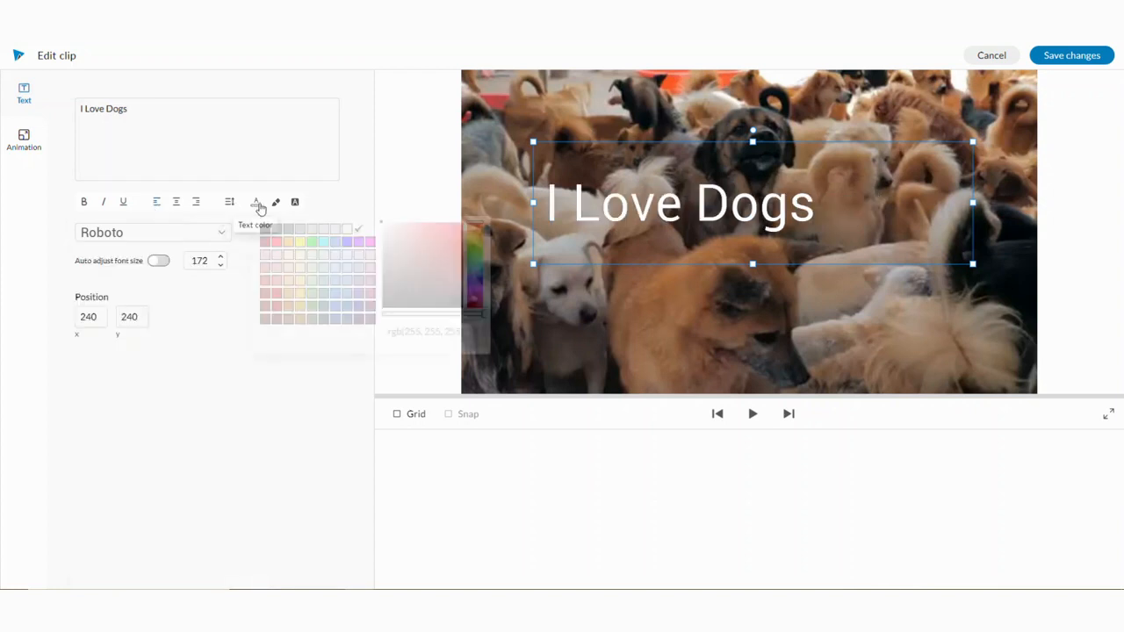
left_click(276, 293)
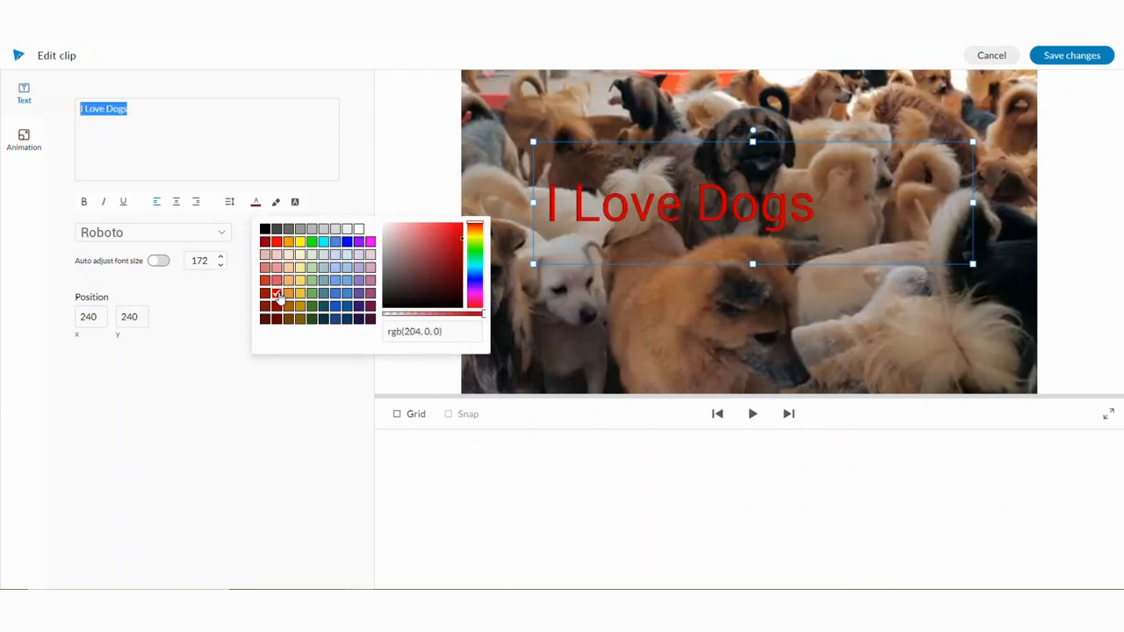
- Try a yellow highlight behind the title text, then clear the highlight color
left_click(278, 206)
left_click(277, 206)
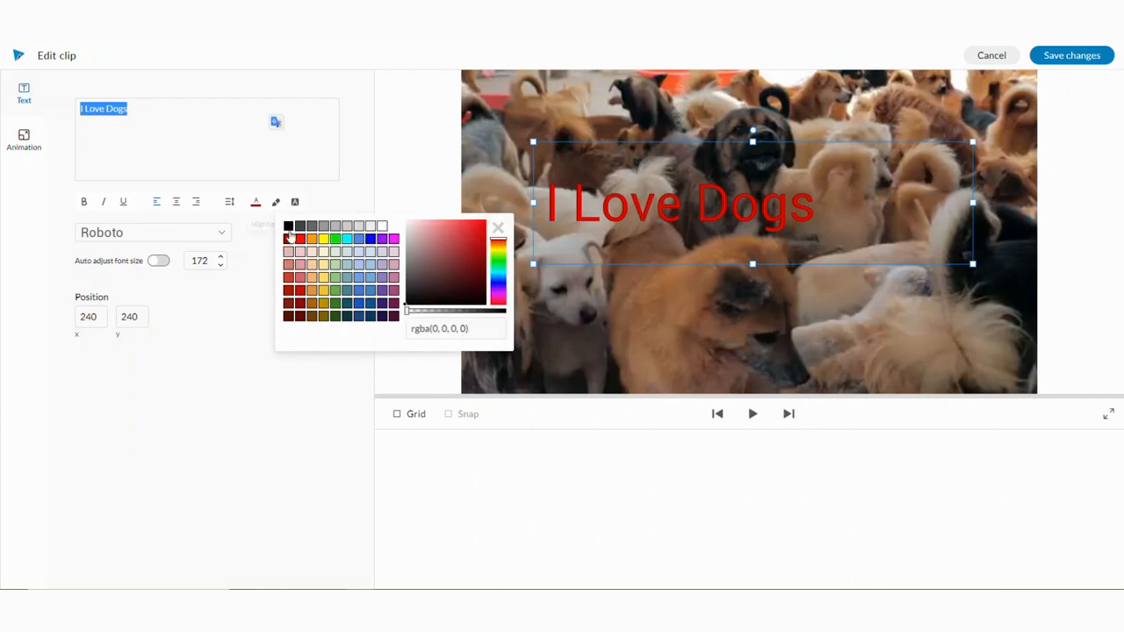
left_click(323, 239)
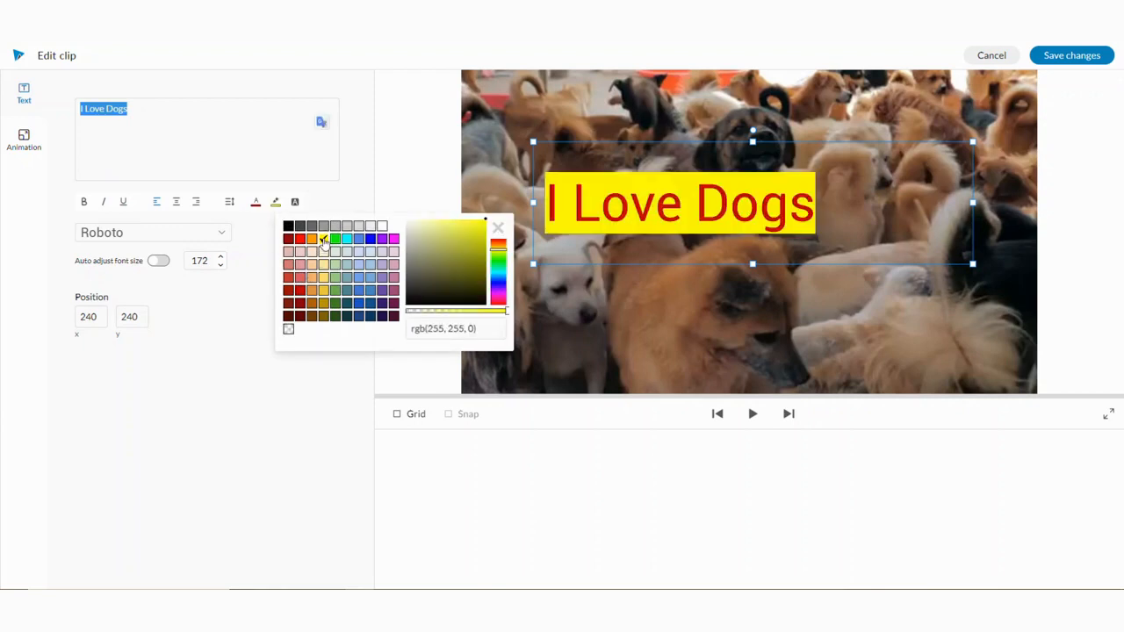
left_click(498, 229)
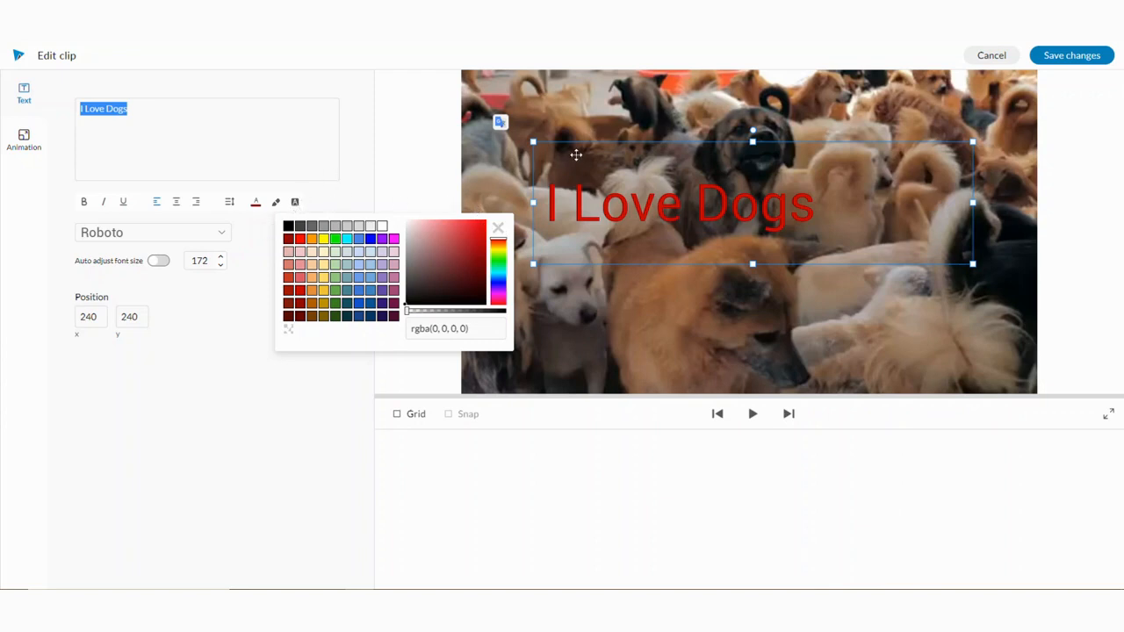
- Give the text box a semi-transparent gray background of rgb(153, 153, 153)
left_click(295, 204)
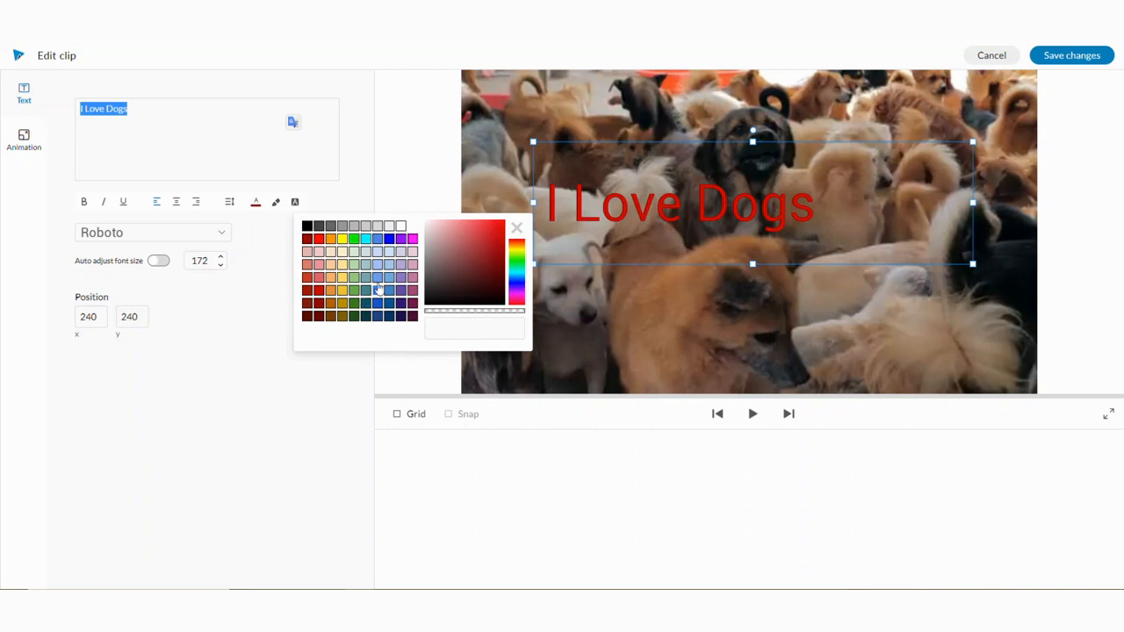
left_click(342, 226)
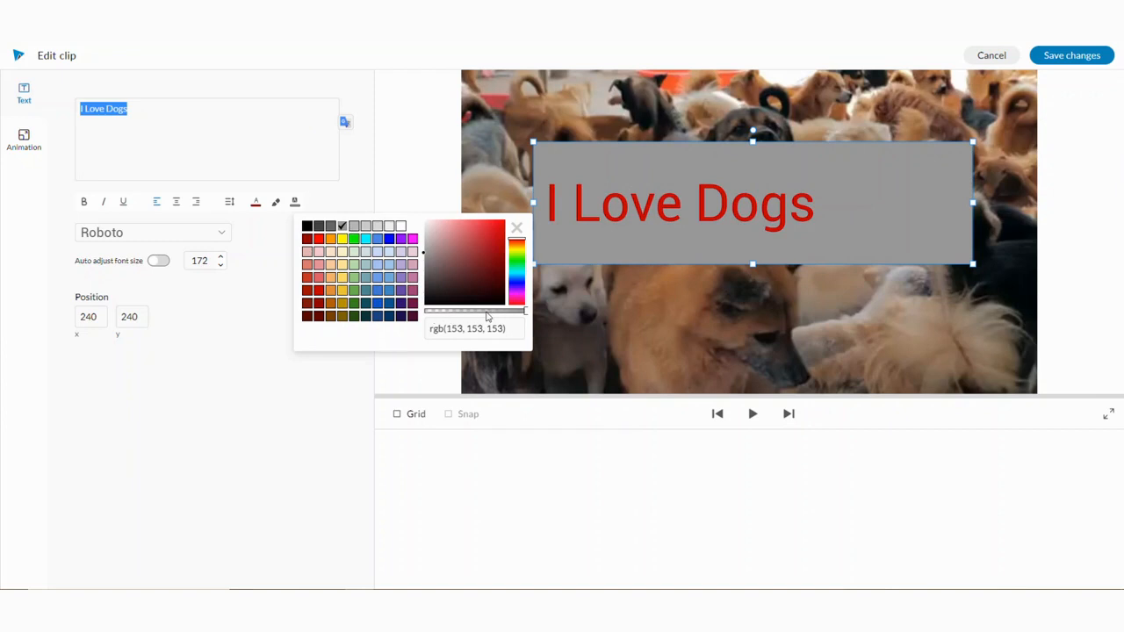
left_click_drag(526, 316, 482, 316)
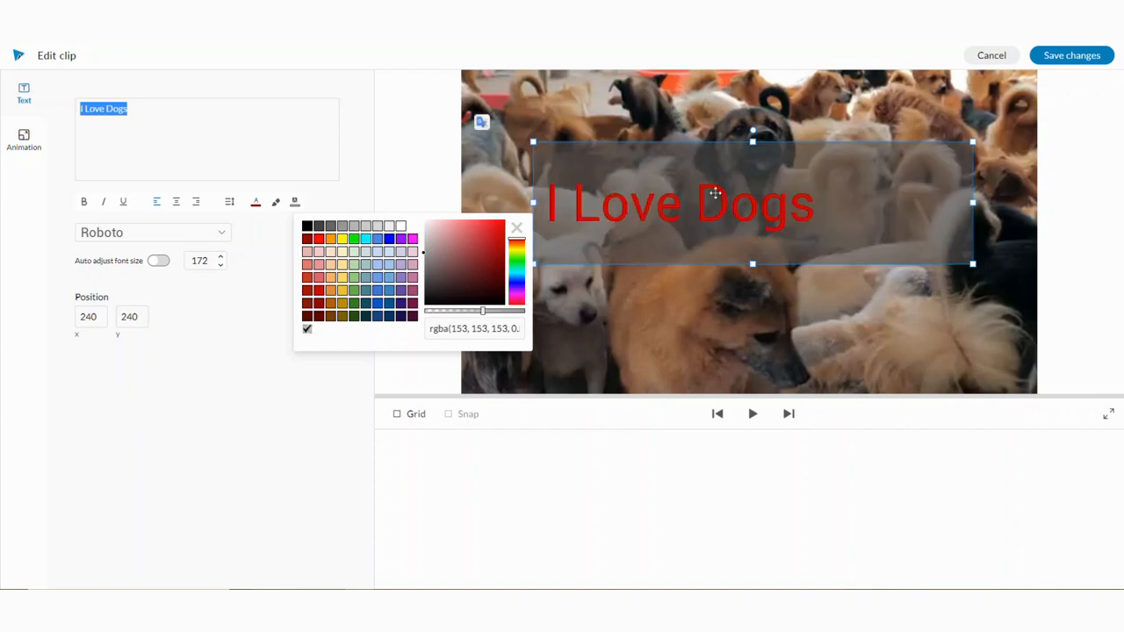
- Move the text box to the bottom of the frame, stretch it across the full width and lower its top edge
left_click_drag(770, 183, 695, 315)
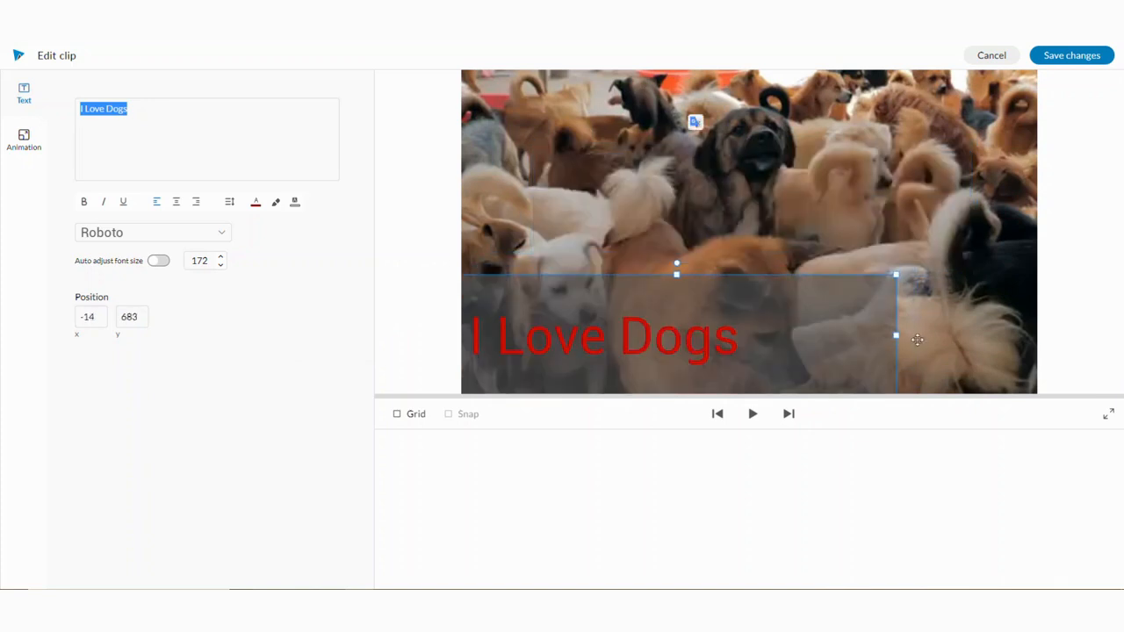
left_click_drag(896, 336, 1043, 341)
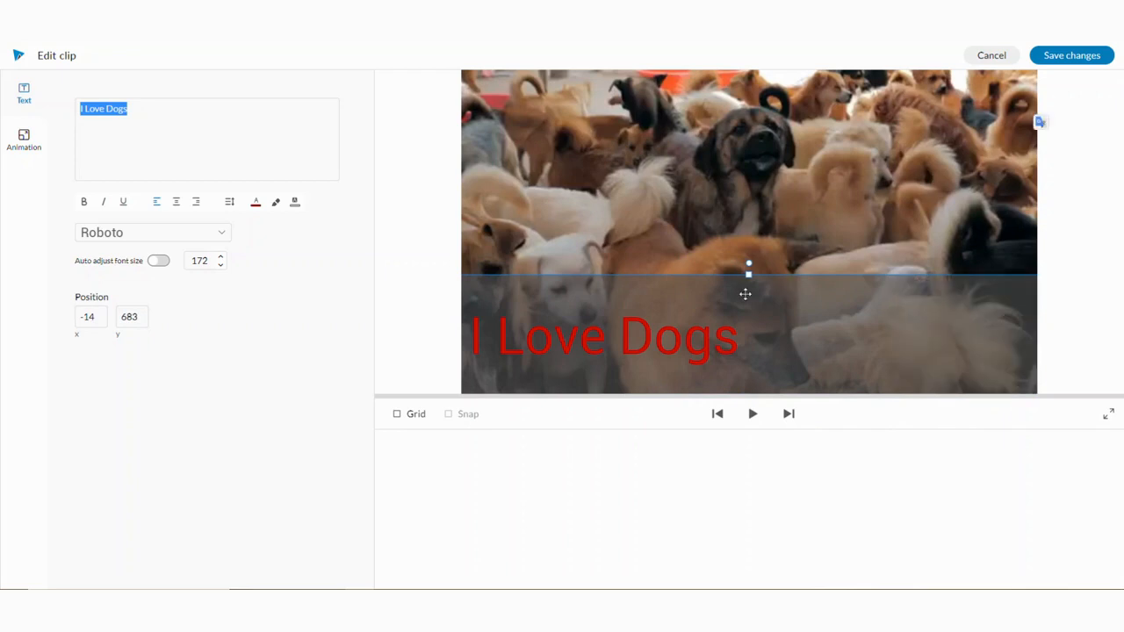
left_click_drag(748, 275, 752, 314)
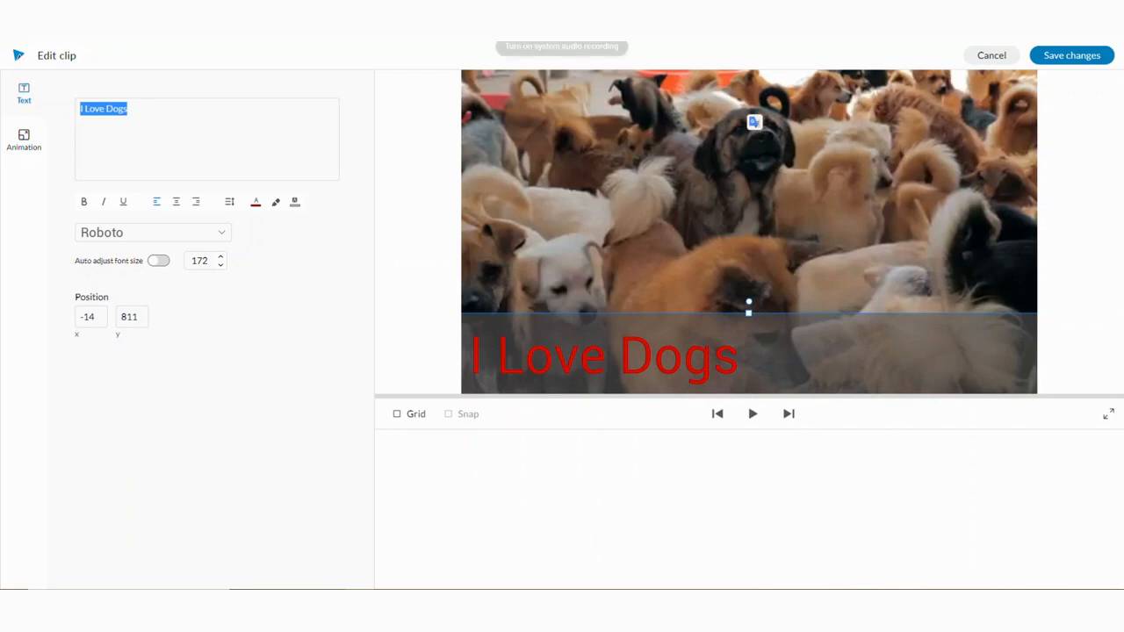
- Animate the title box to move from the bottom to the top of the frame and save the clip changes
left_click(24, 141)
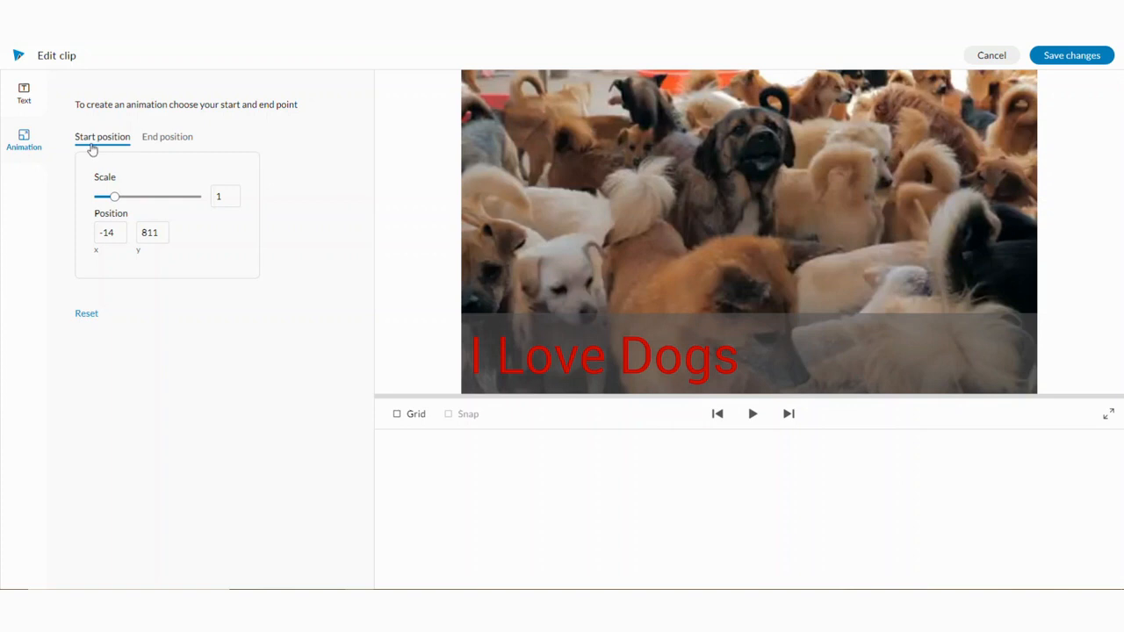
left_click(165, 139)
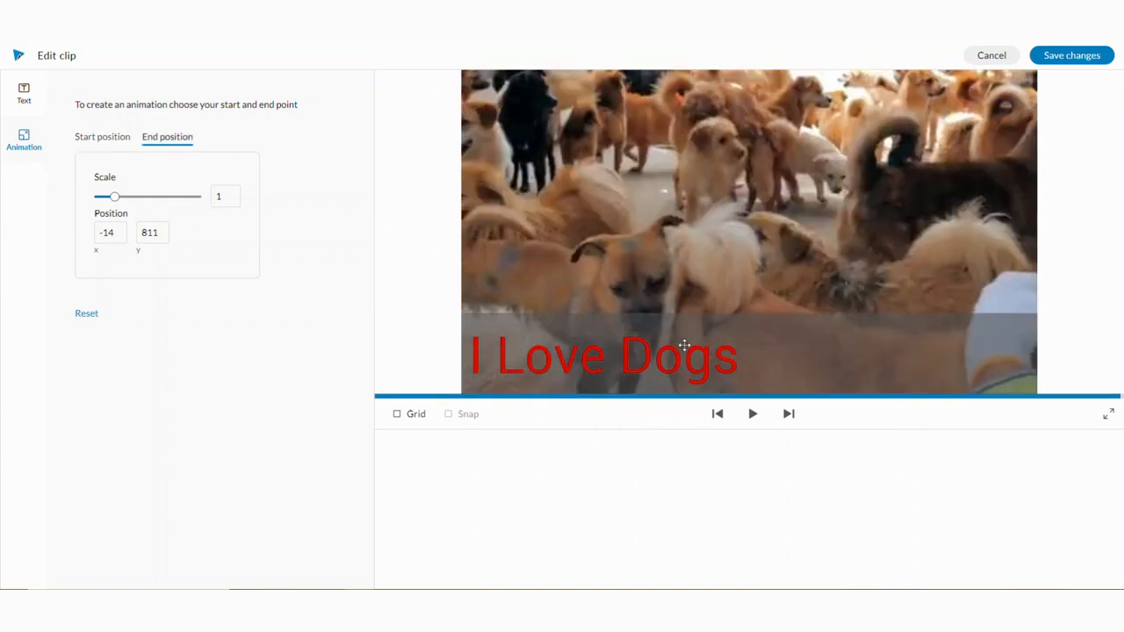
left_click_drag(700, 360, 701, 114)
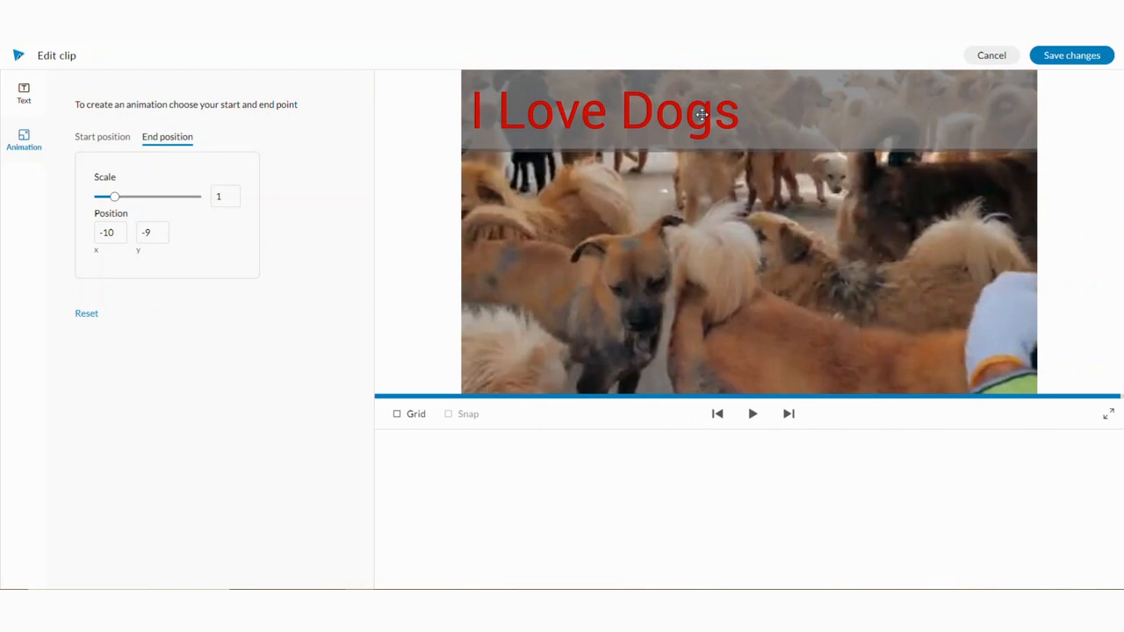
left_click(1063, 58)
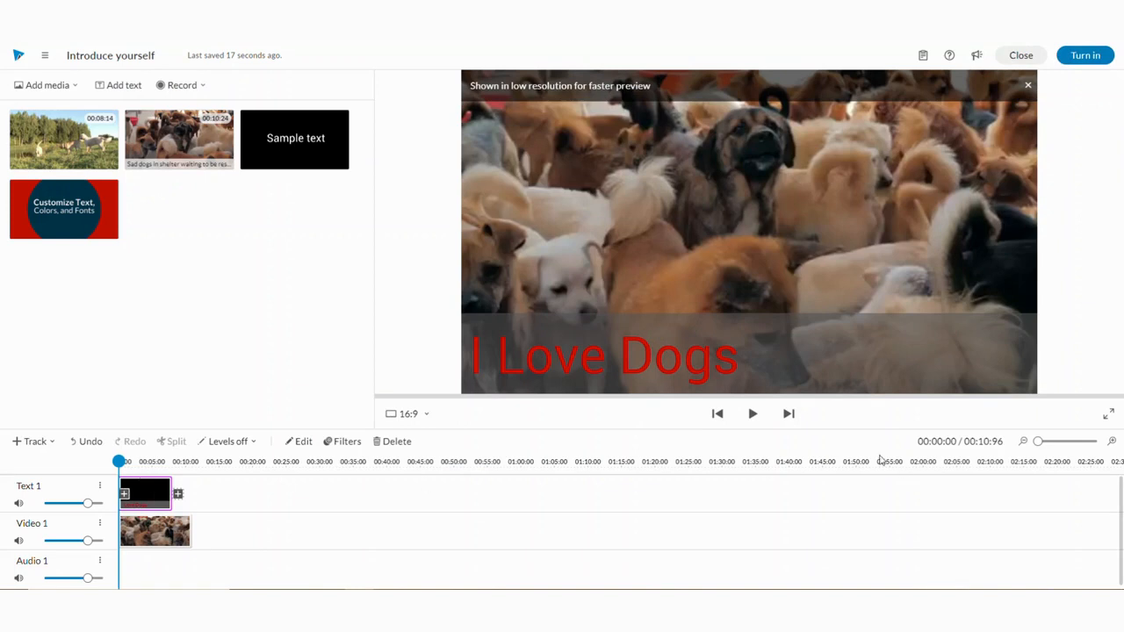
- Preview the video and browse the stock audio library's Inspiring mood music
left_click(751, 414)
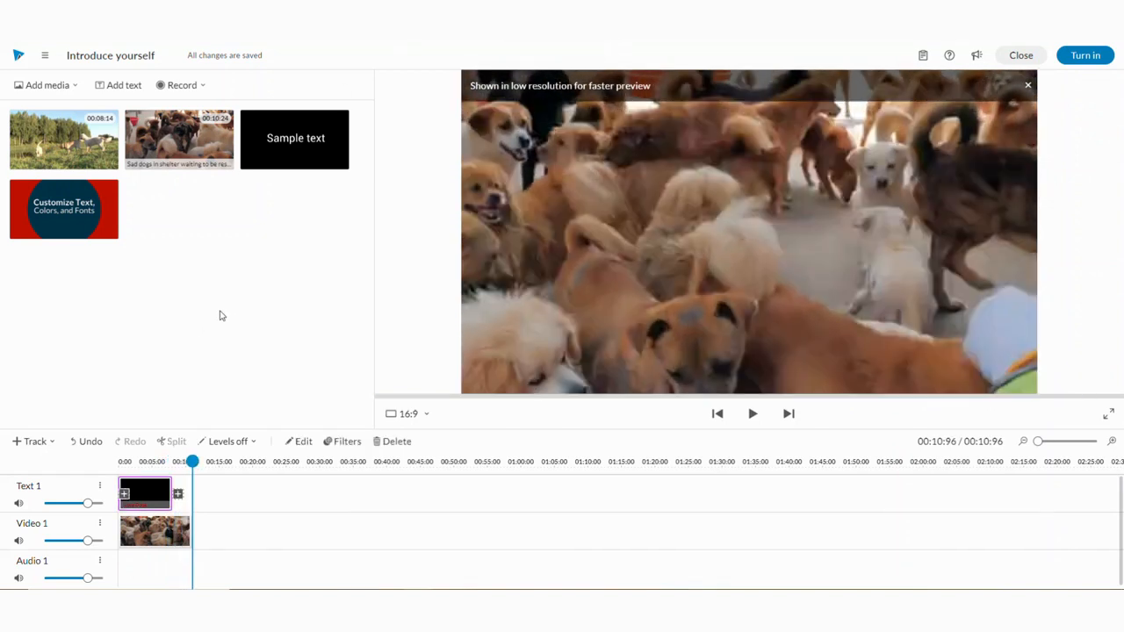
left_click(27, 87)
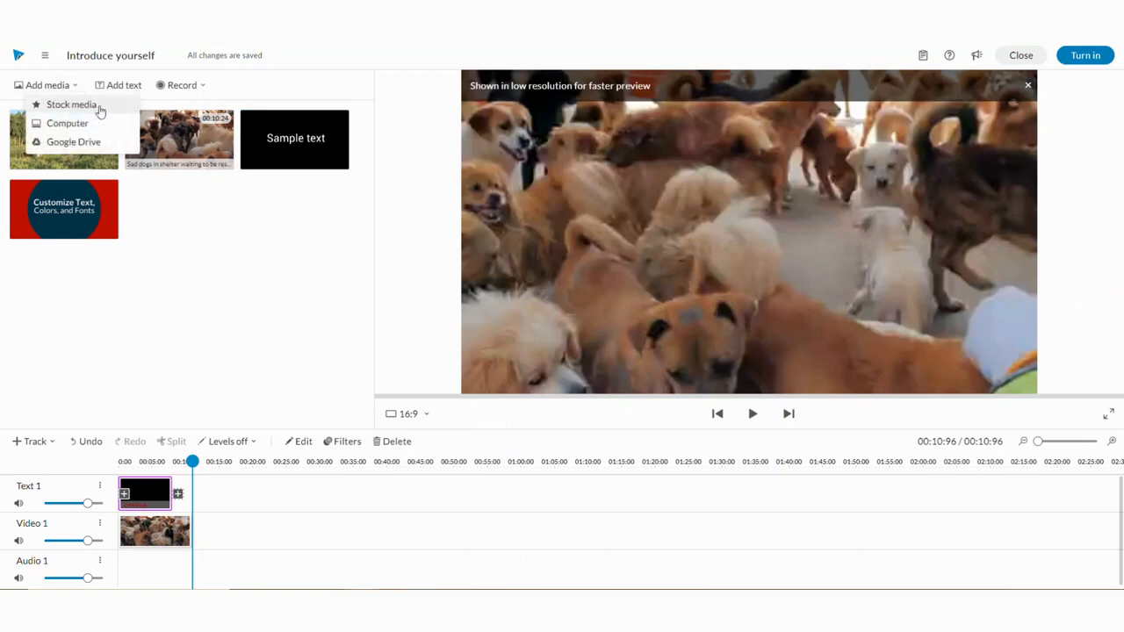
left_click(72, 105)
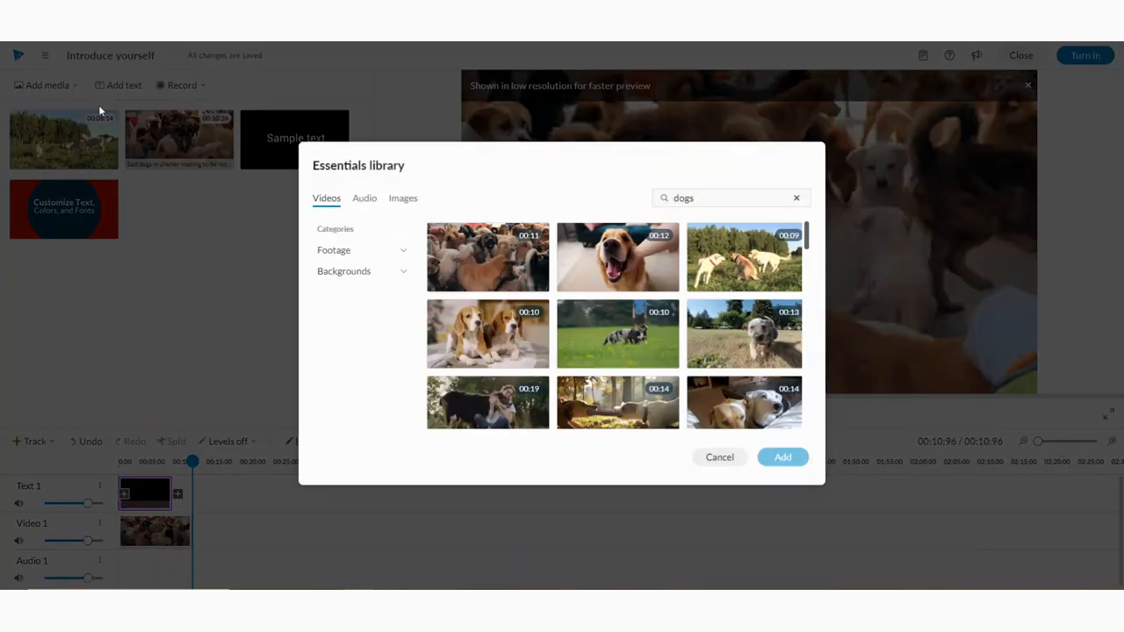
left_click(364, 199)
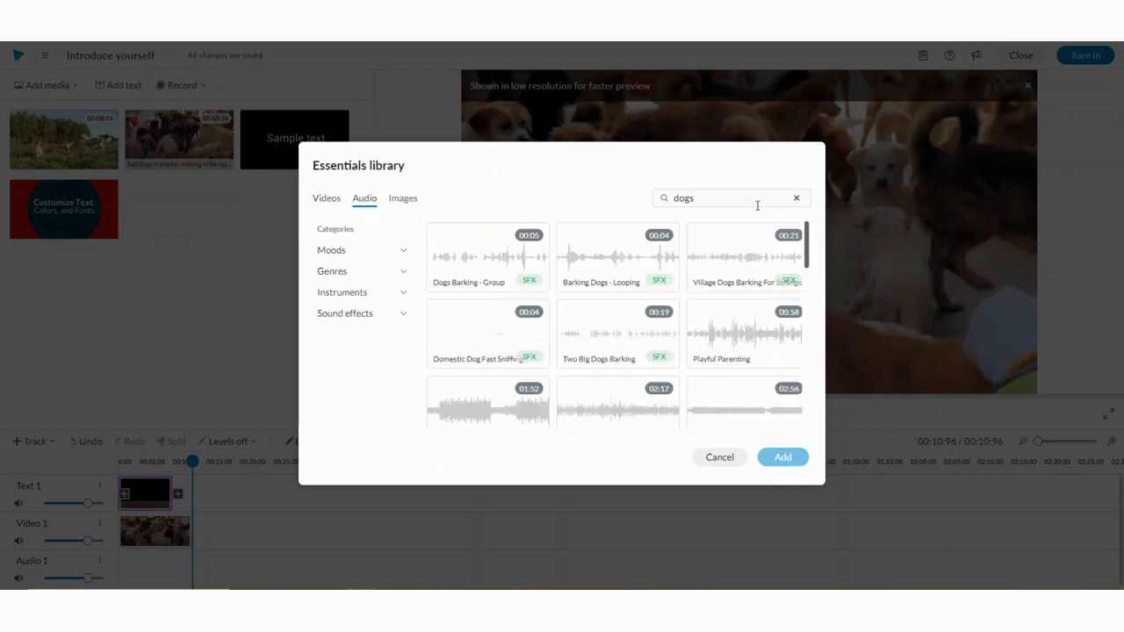
left_click(796, 197)
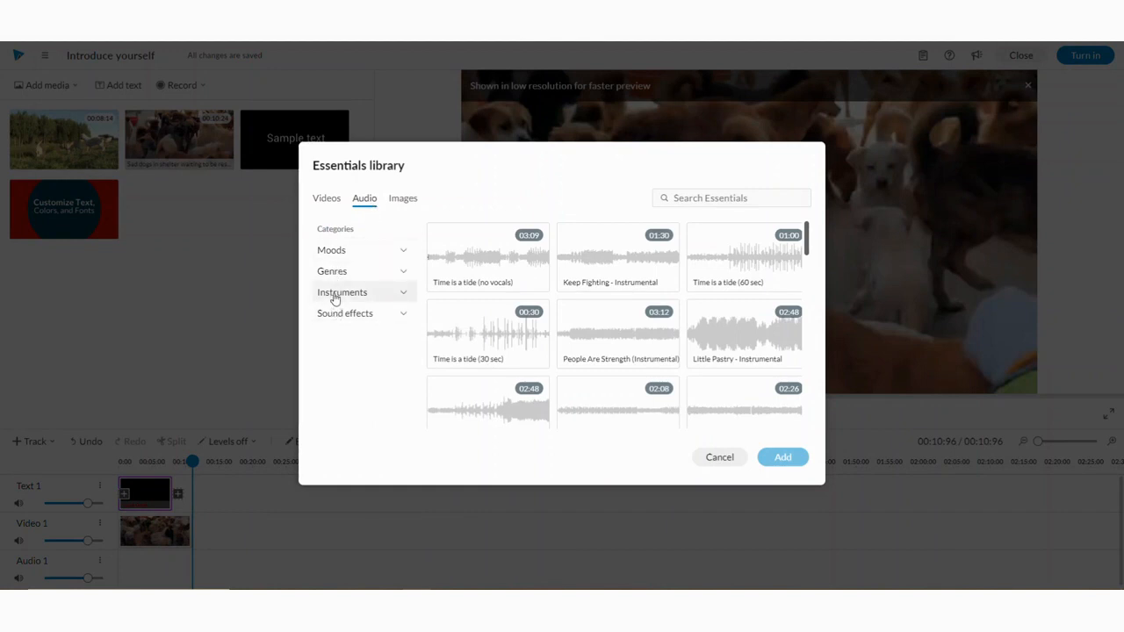
left_click(406, 253)
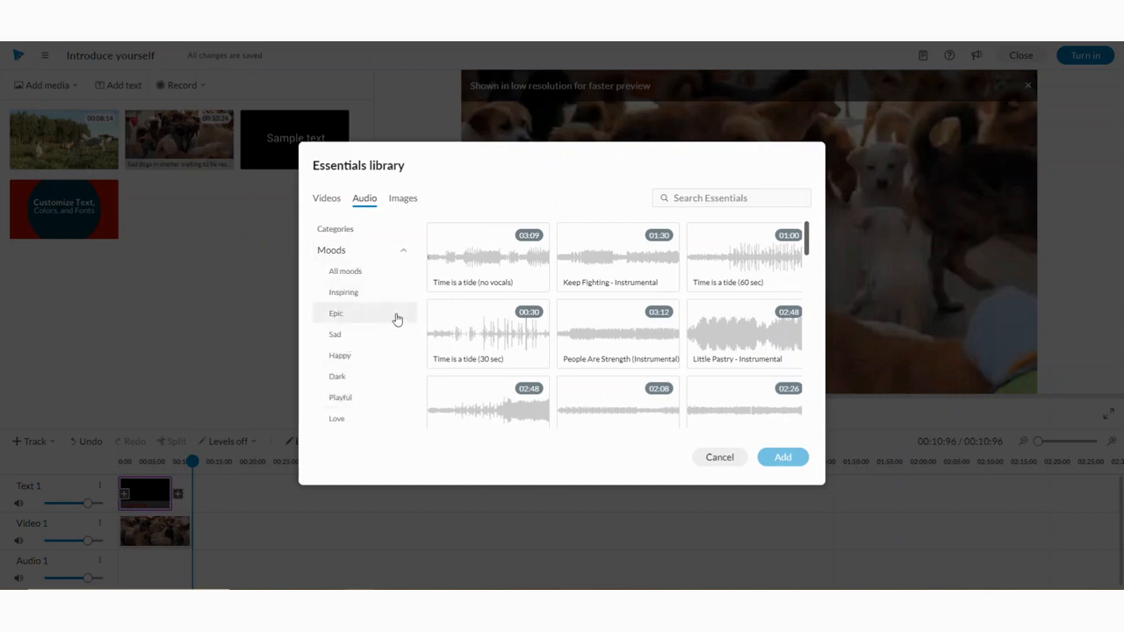
left_click(343, 293)
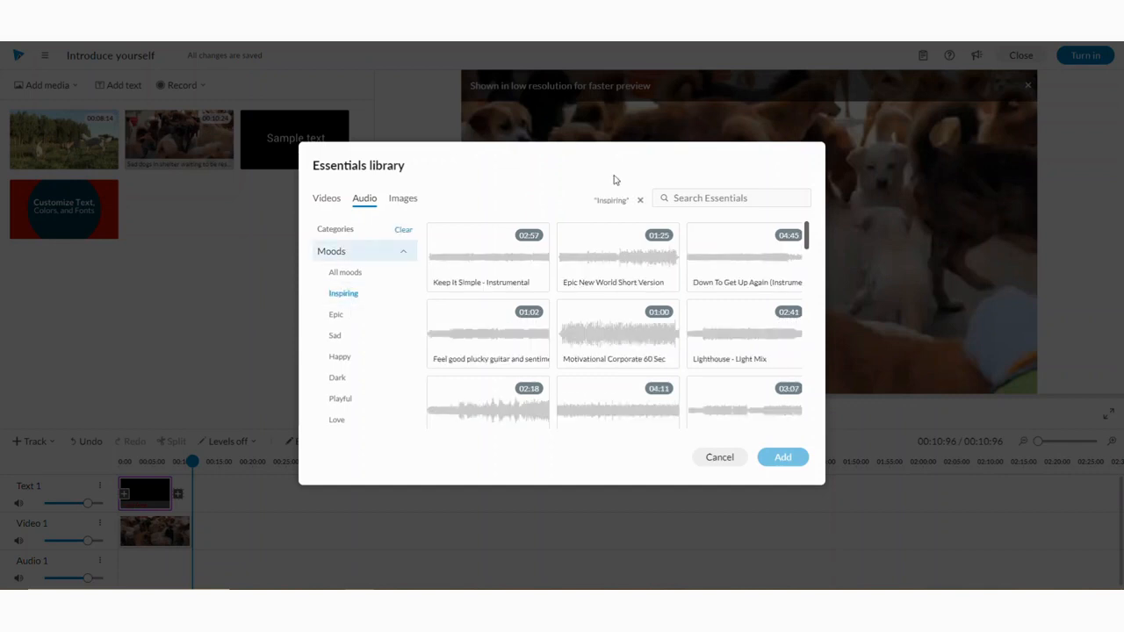
left_click(676, 198)
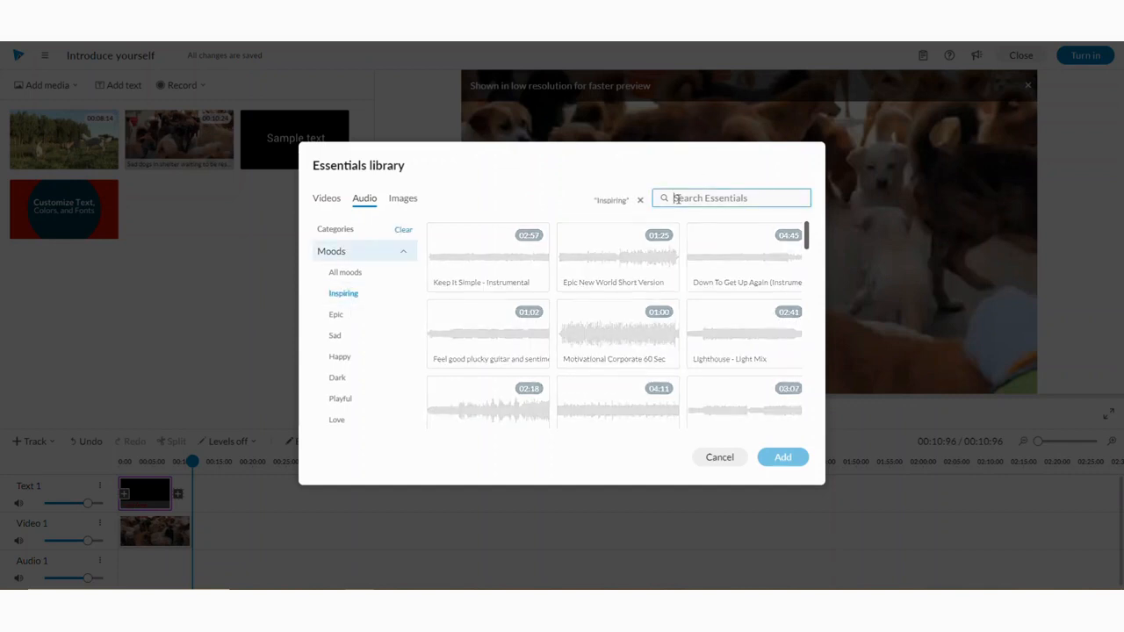
left_click(640, 201)
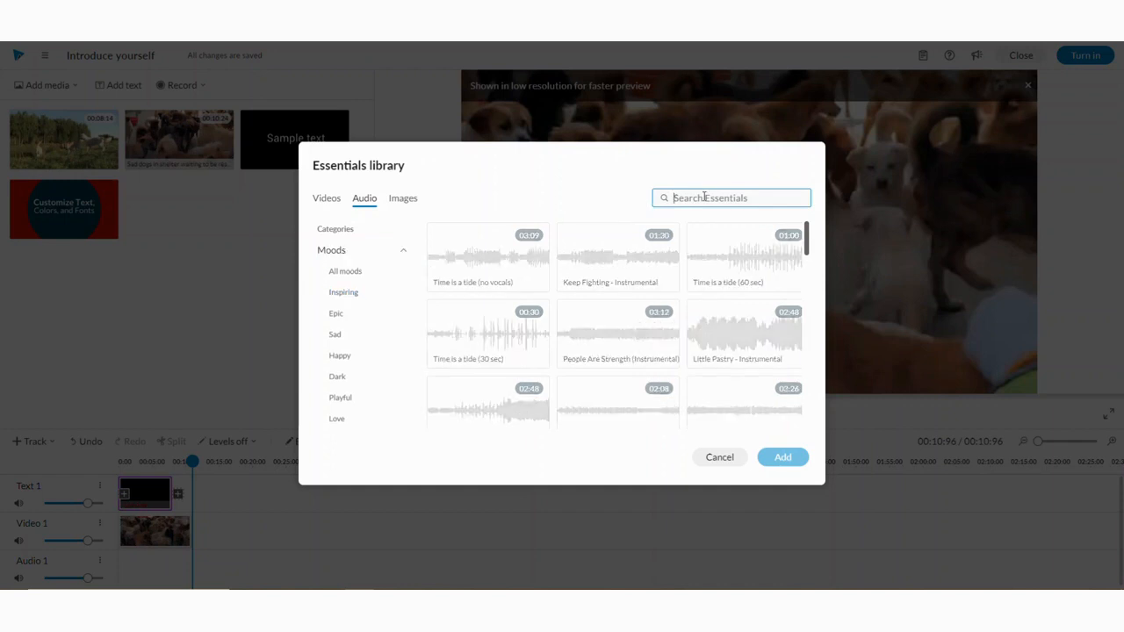
- Search the stock audio library for soft and add the Wake track to the media
type("soft")
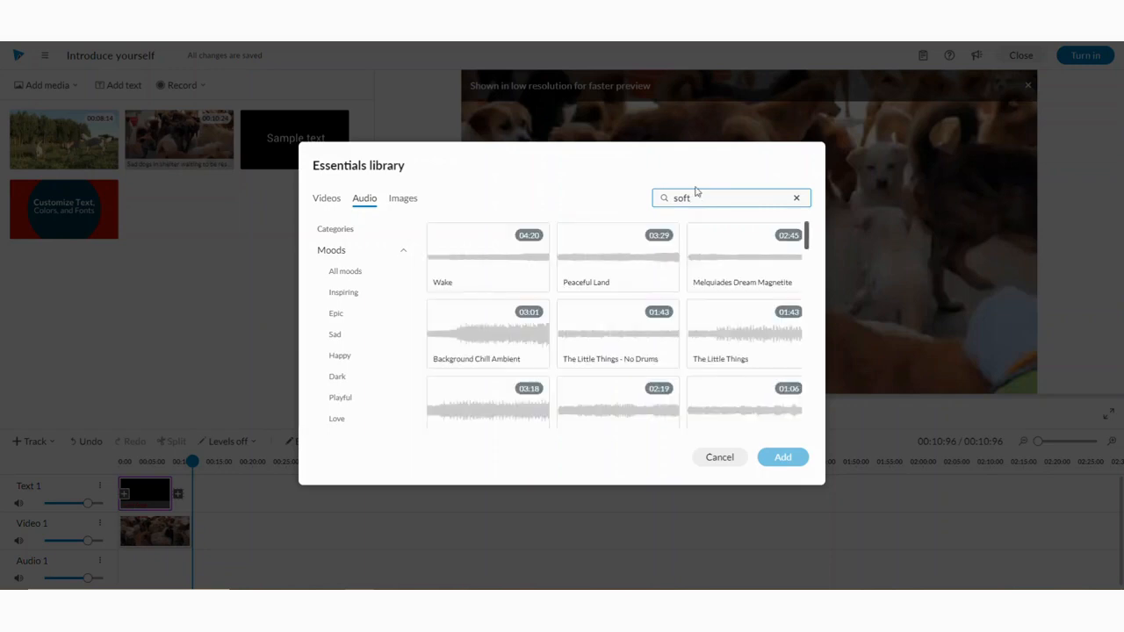
left_click(630, 257)
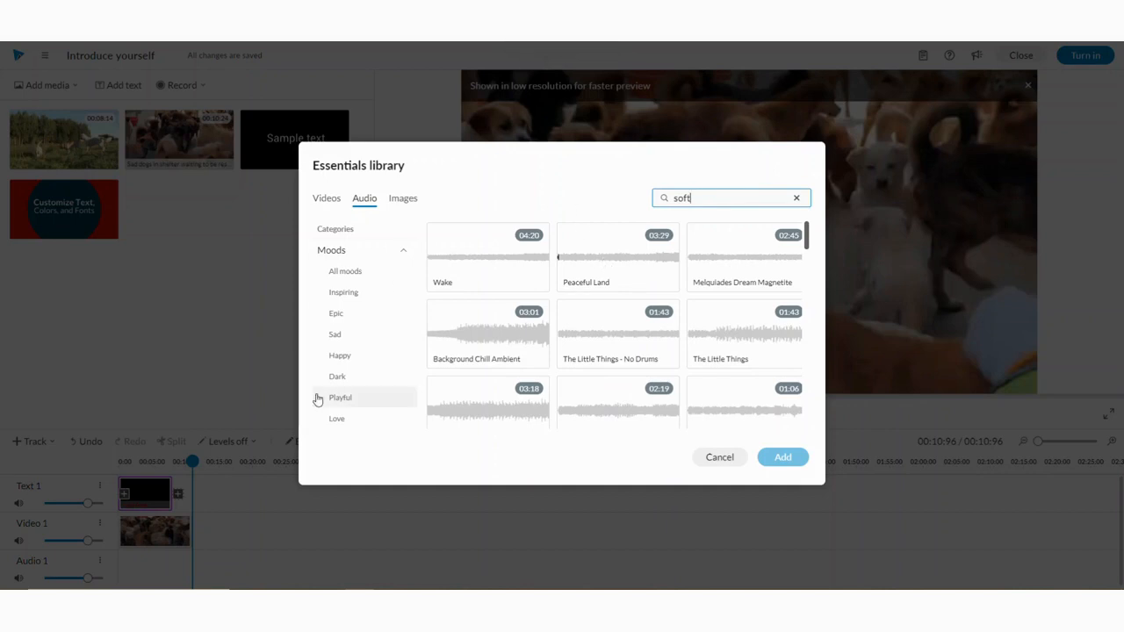
left_click(478, 255)
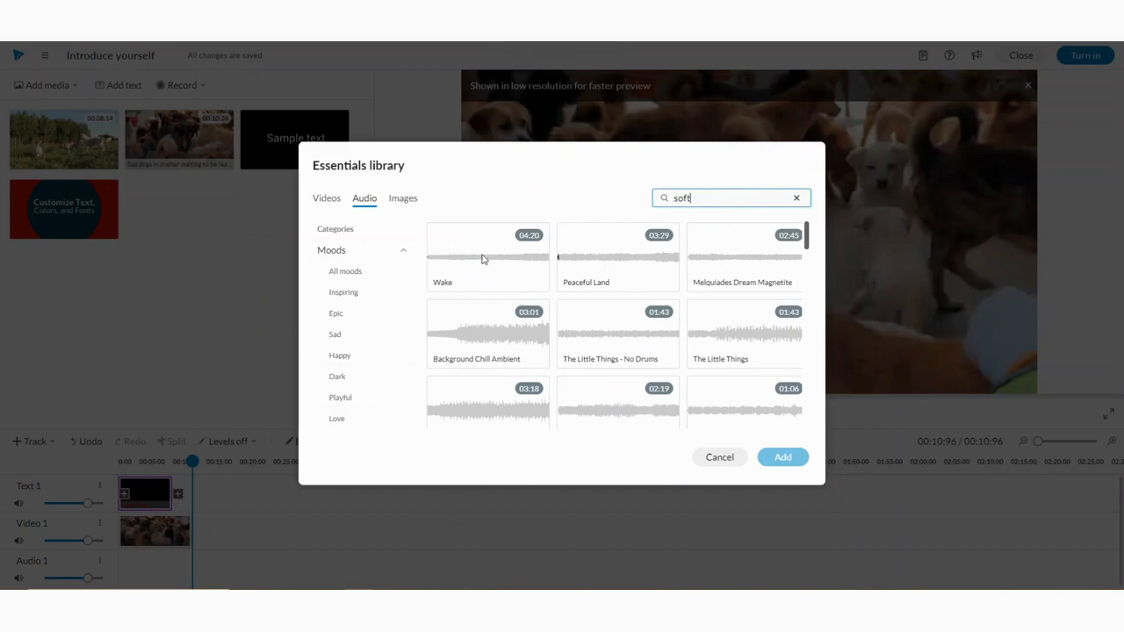
left_click(481, 259)
left_click(784, 460)
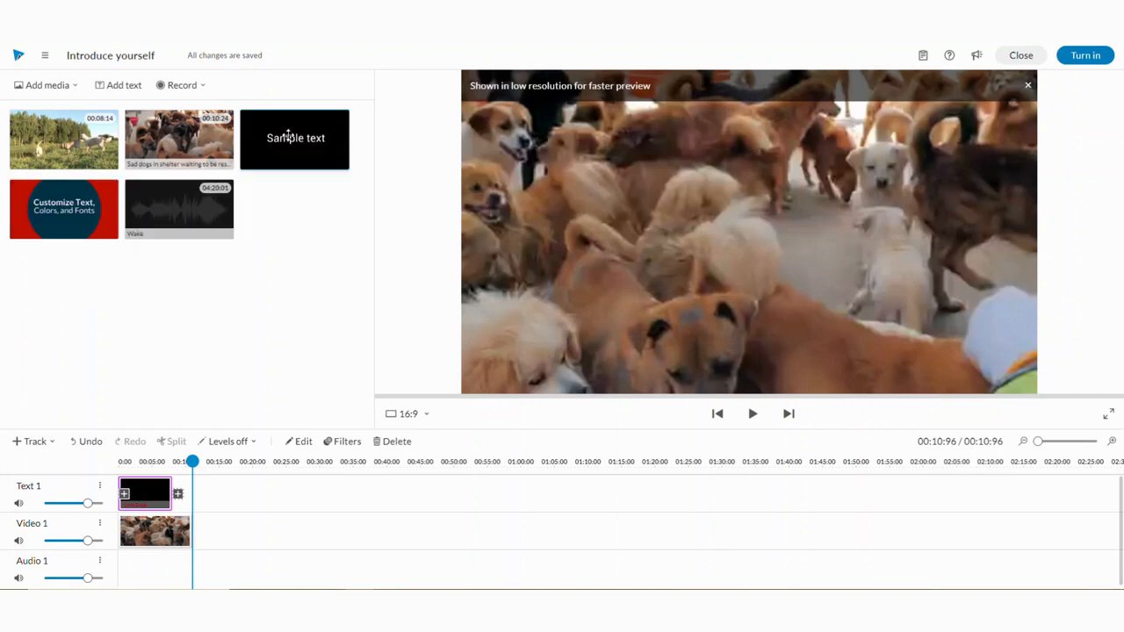
- Place the Wake track on the Audio 1 track and switch the timeline levels to audio volume
left_click_drag(176, 200, 138, 561)
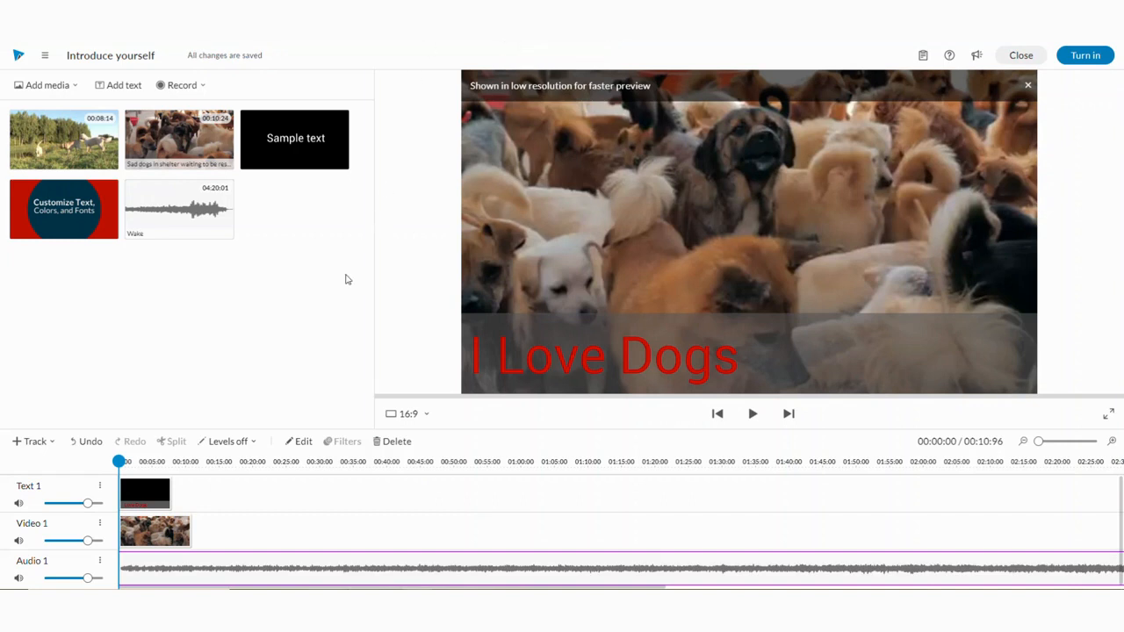
left_click(215, 443)
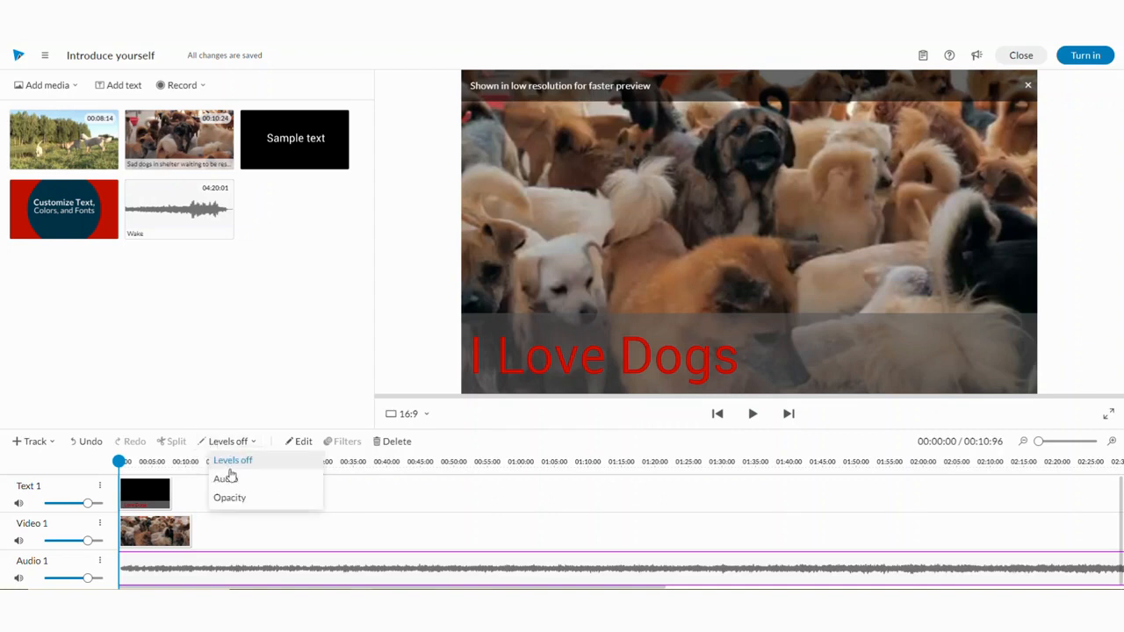
left_click(225, 480)
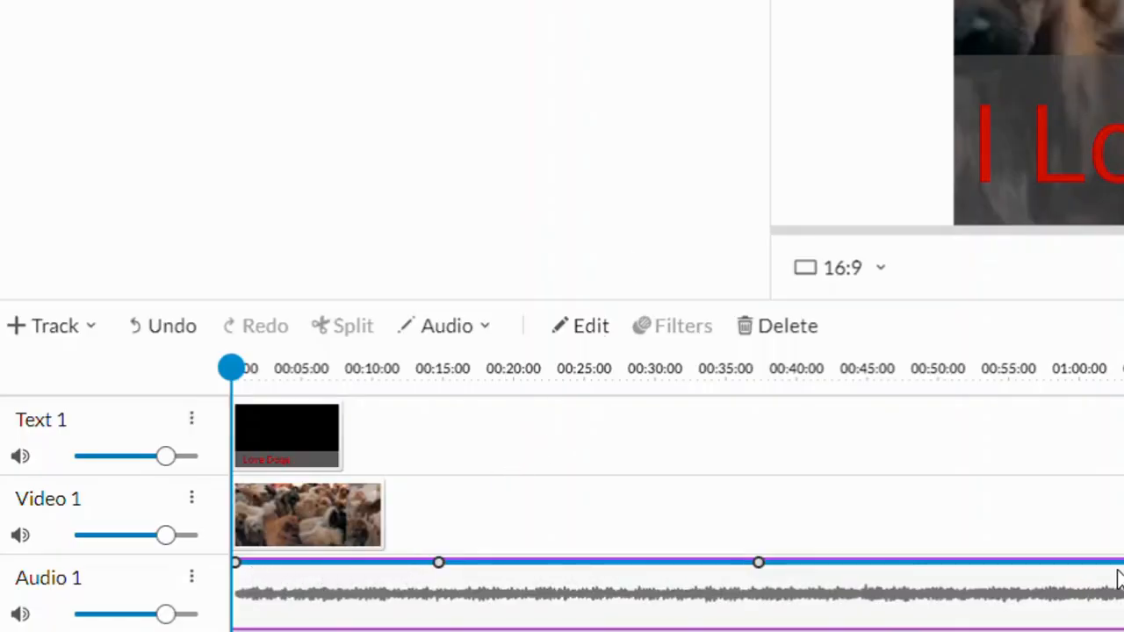
- Add and drag volume keyframes on the music to create dips in its level near the start
left_click(325, 562)
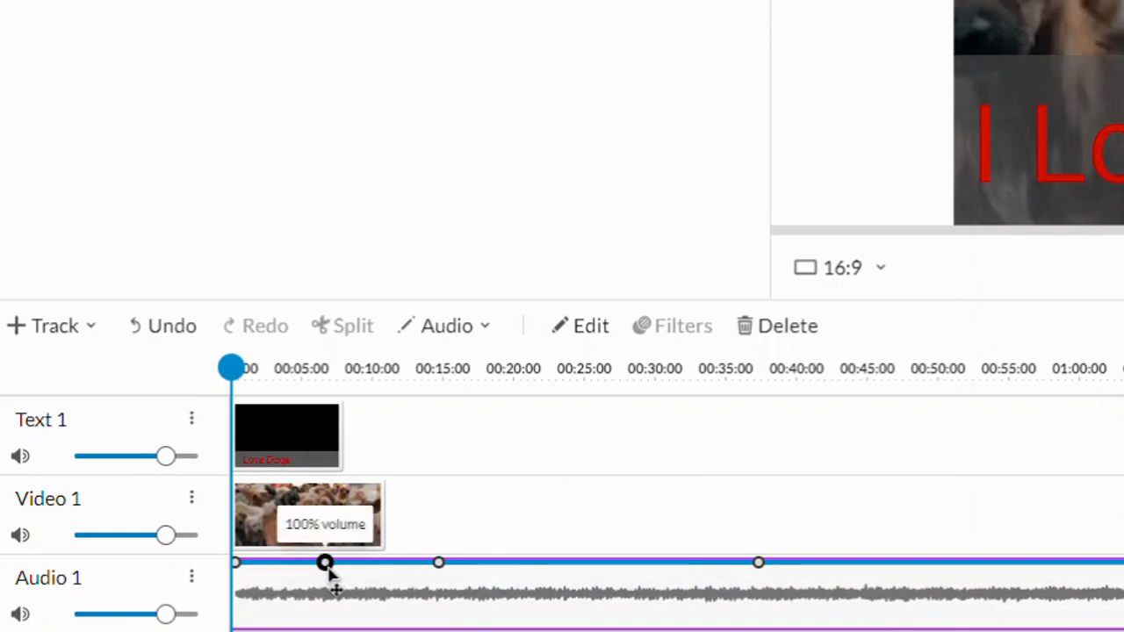
left_click_drag(327, 565, 325, 628)
left_click_drag(757, 565, 527, 626)
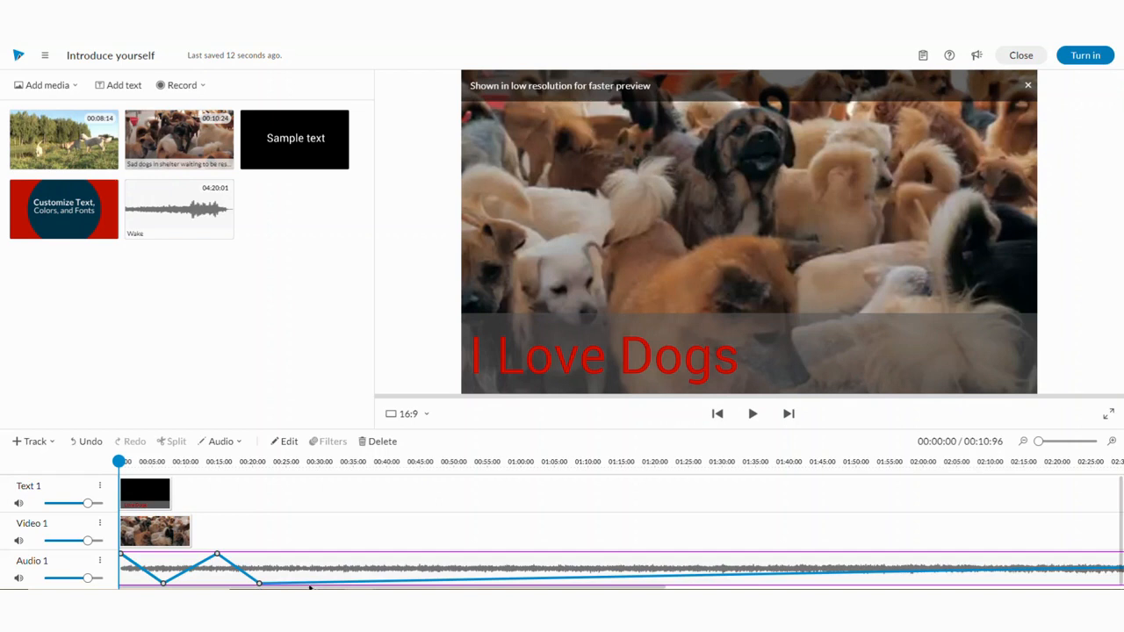
left_click_drag(324, 583, 324, 554)
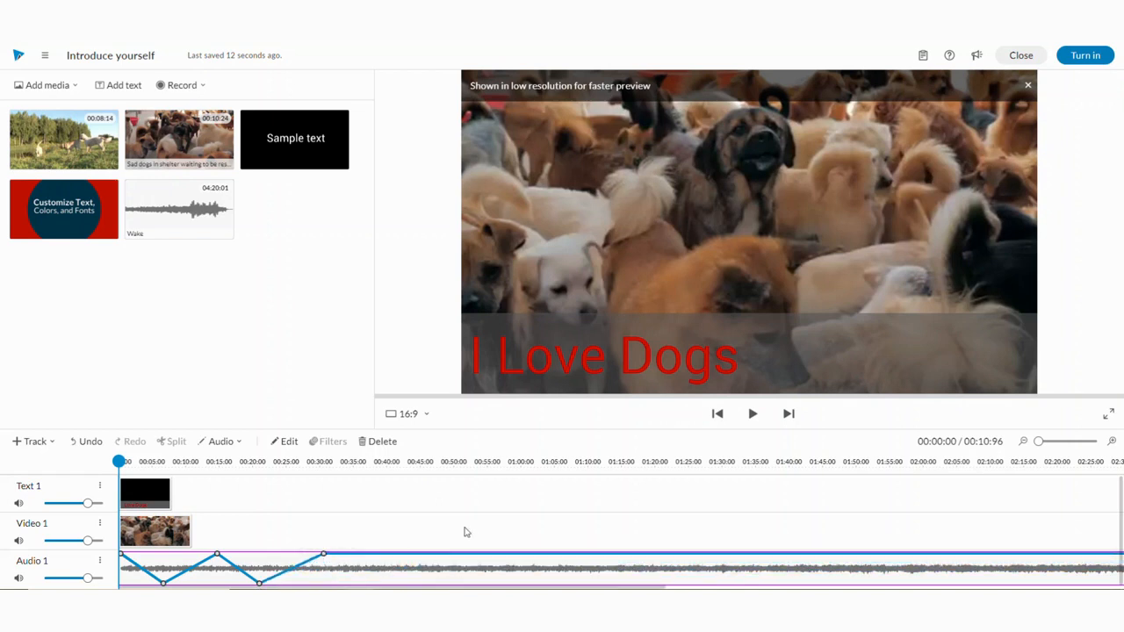
- Split the music at about 00:11:52, the end of the video, and delete the remaining part
left_click(754, 416)
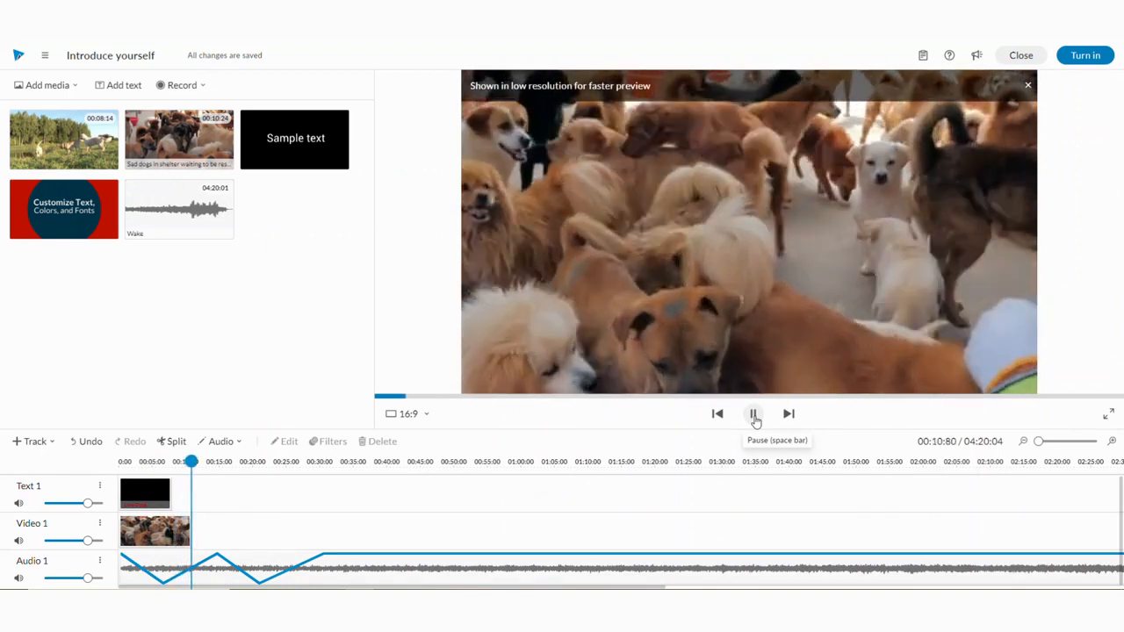
left_click(753, 416)
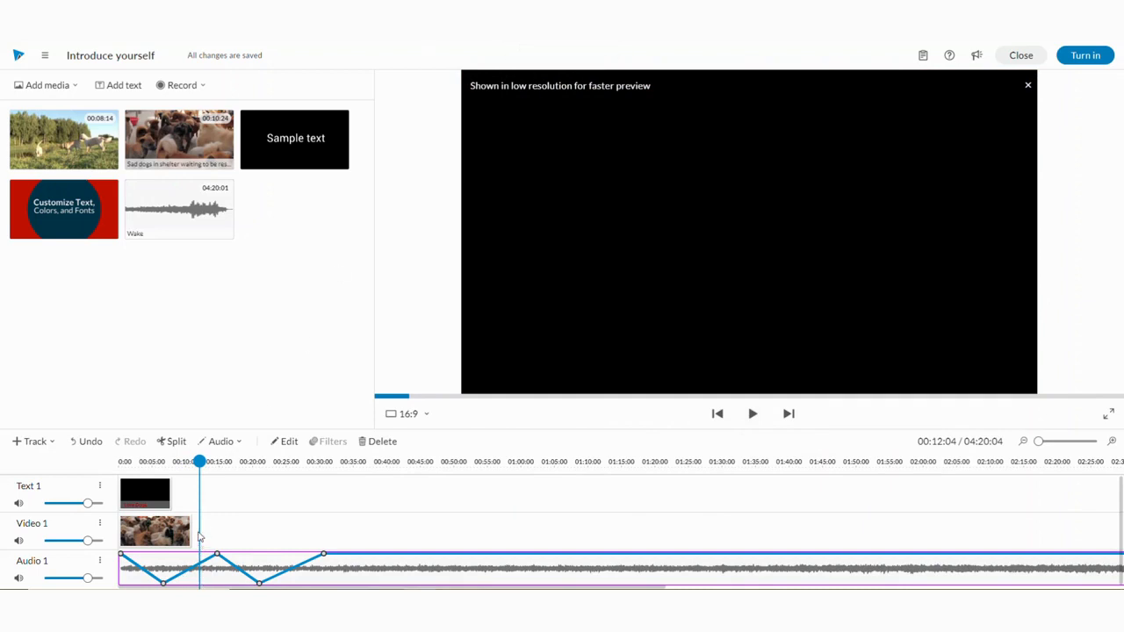
mouse_move(197, 463)
left_mouse_down()
mouse_move(210, 464)
mouse_move(195, 471)
left_mouse_up()
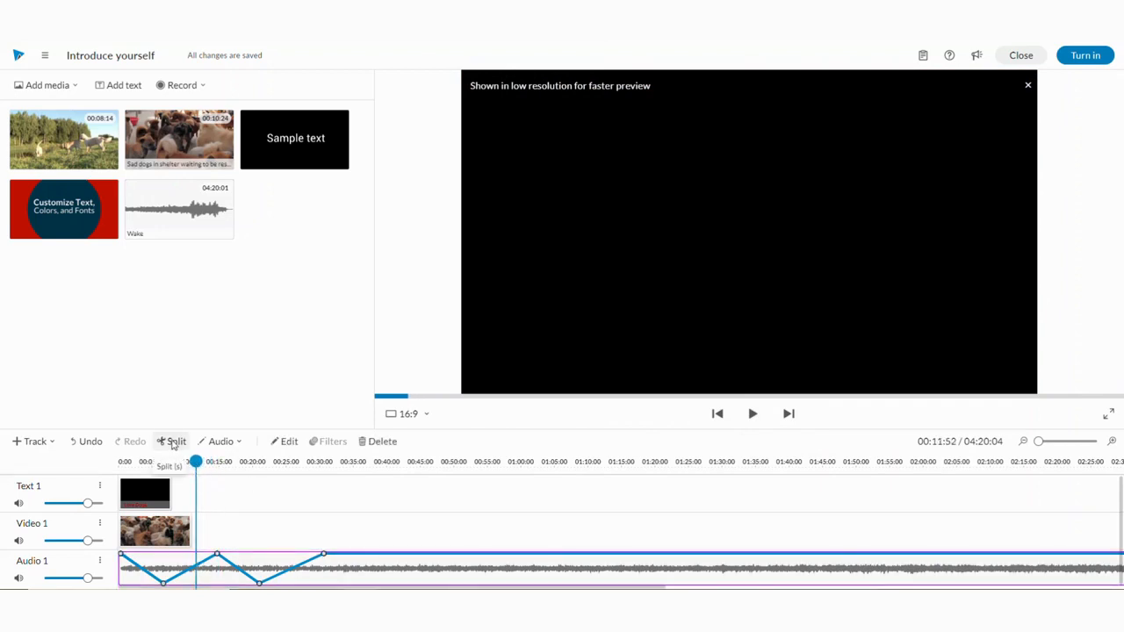
left_click(173, 442)
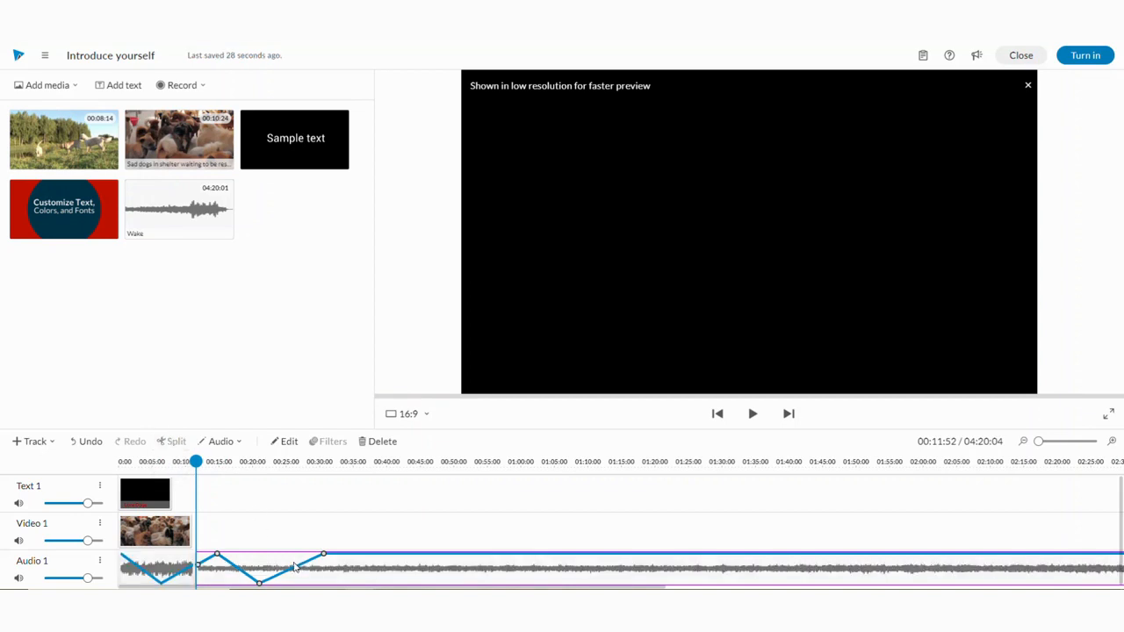
key("Delete")
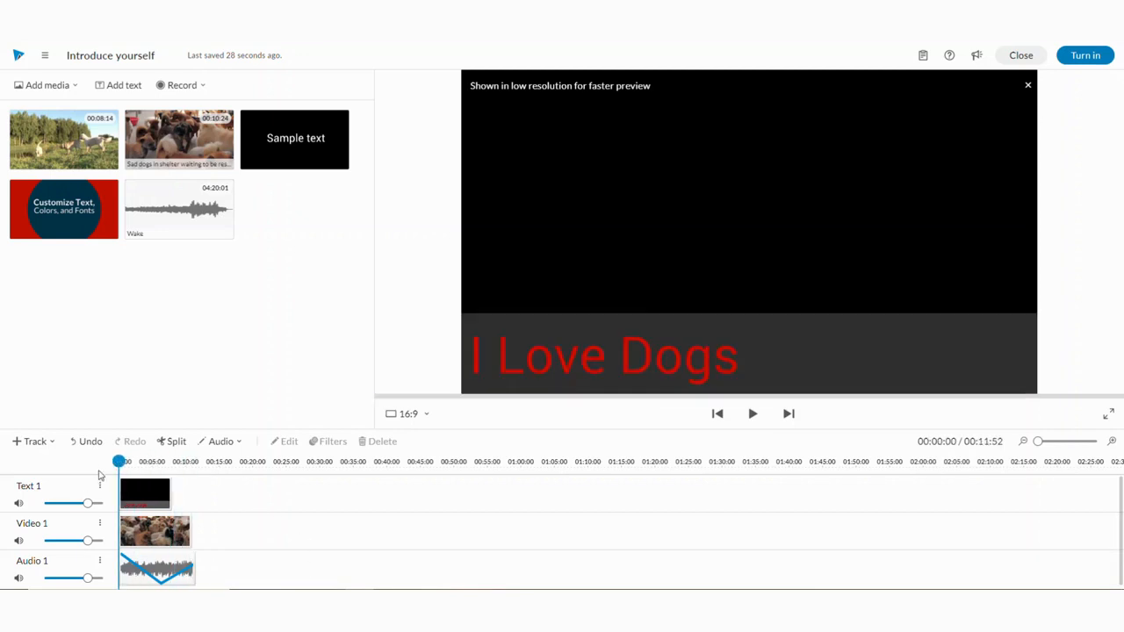
- Extend the title clip to the end of the video at about 00:10:96
left_click(137, 502)
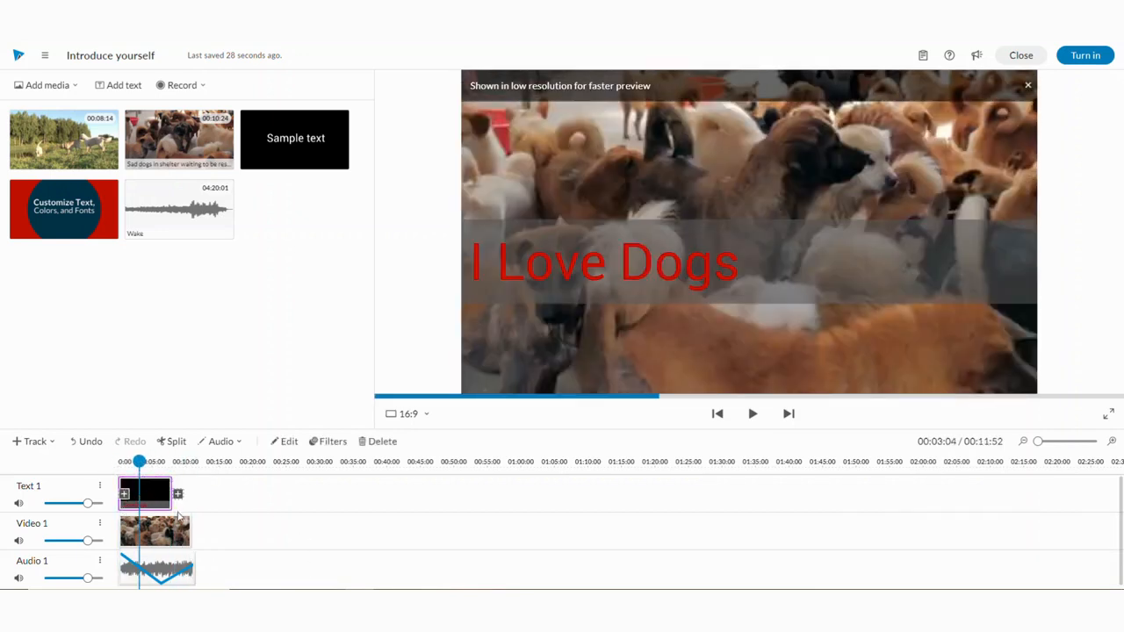
left_click_drag(177, 507, 186, 505)
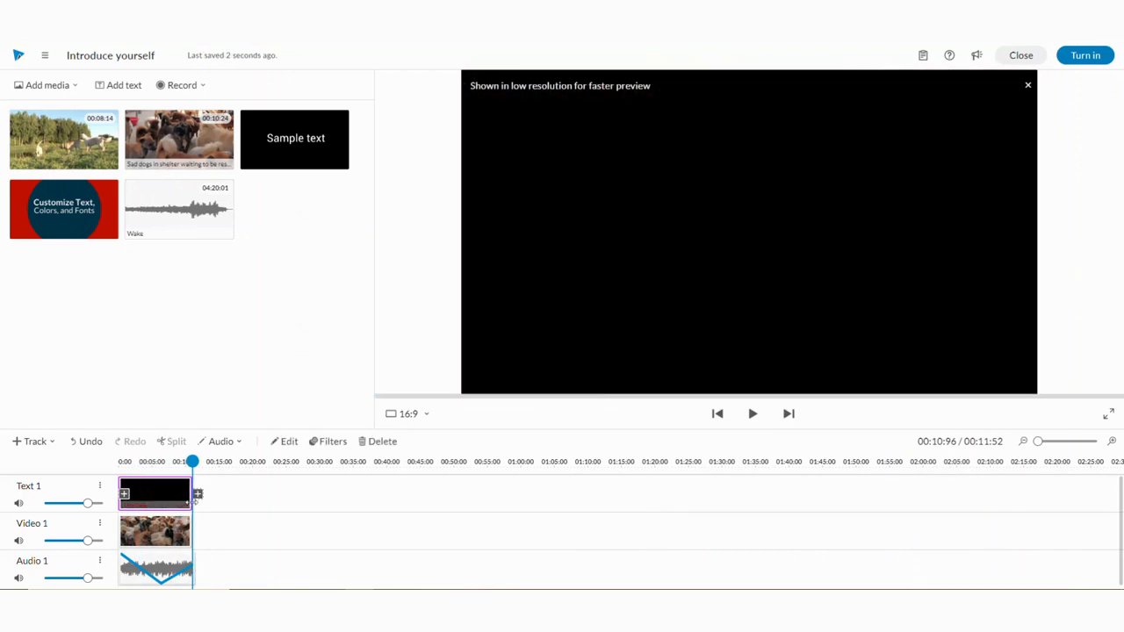
left_click_drag(192, 461, 136, 474)
left_click(165, 497)
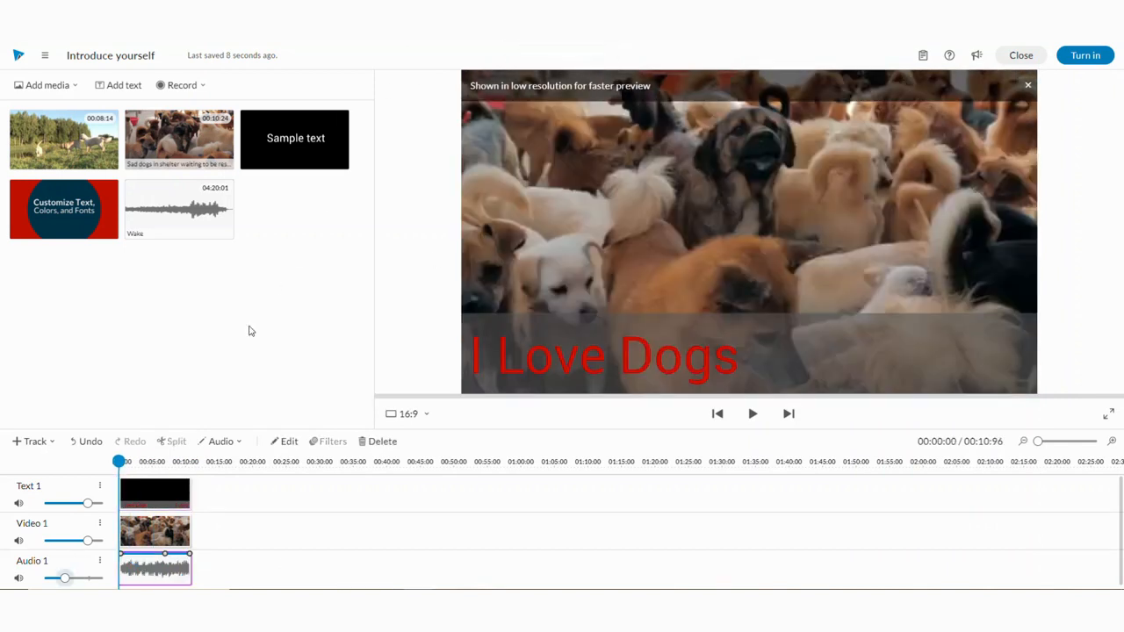
- Open a voice recording from the beginning, allowing microphone access and using the default microphone
left_click(174, 88)
mouse_move(220, 132)
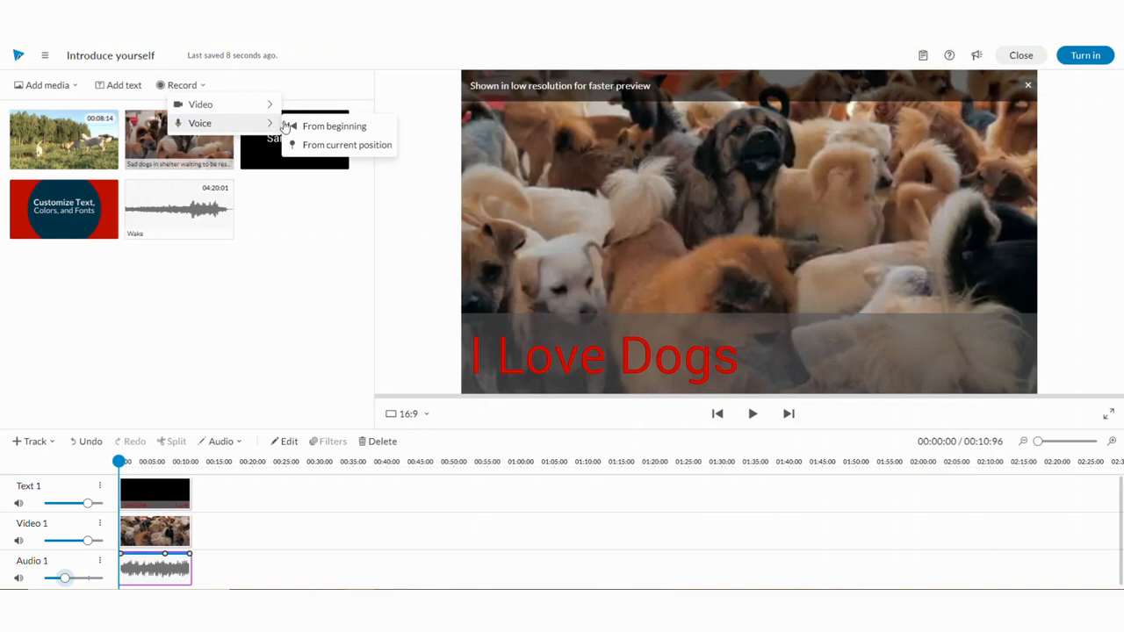
left_click(326, 128)
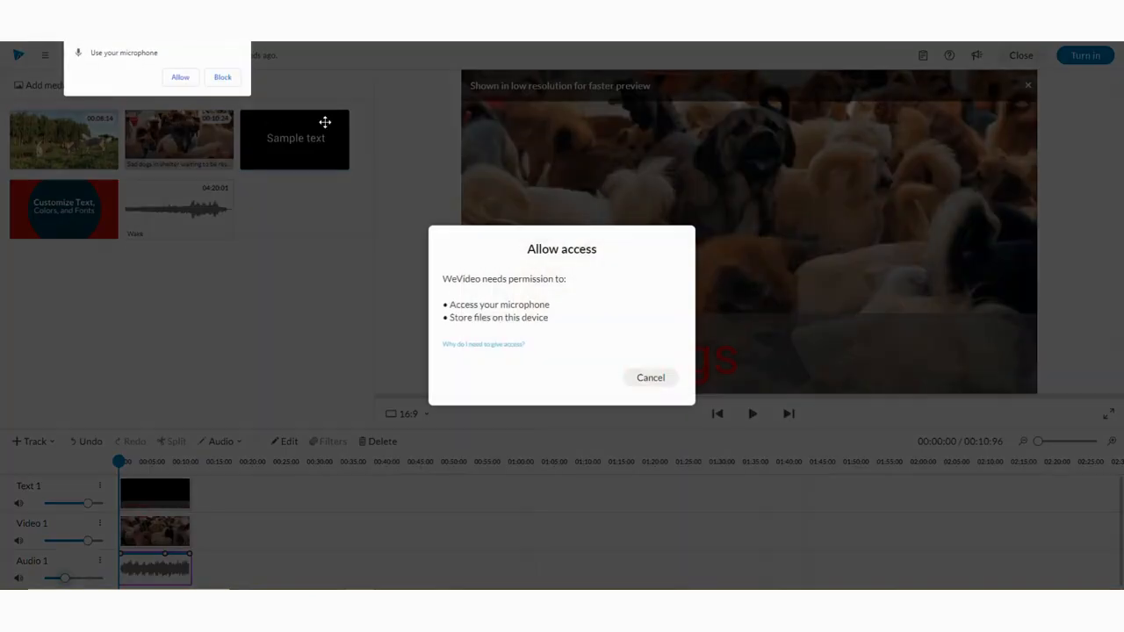
left_click(180, 79)
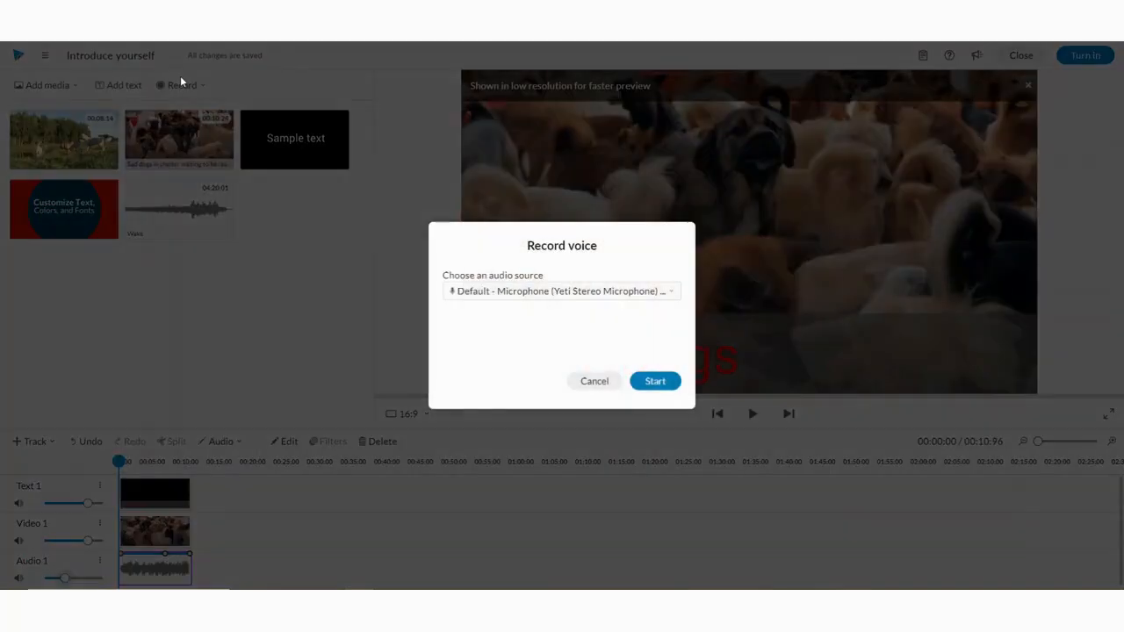
left_click(666, 383)
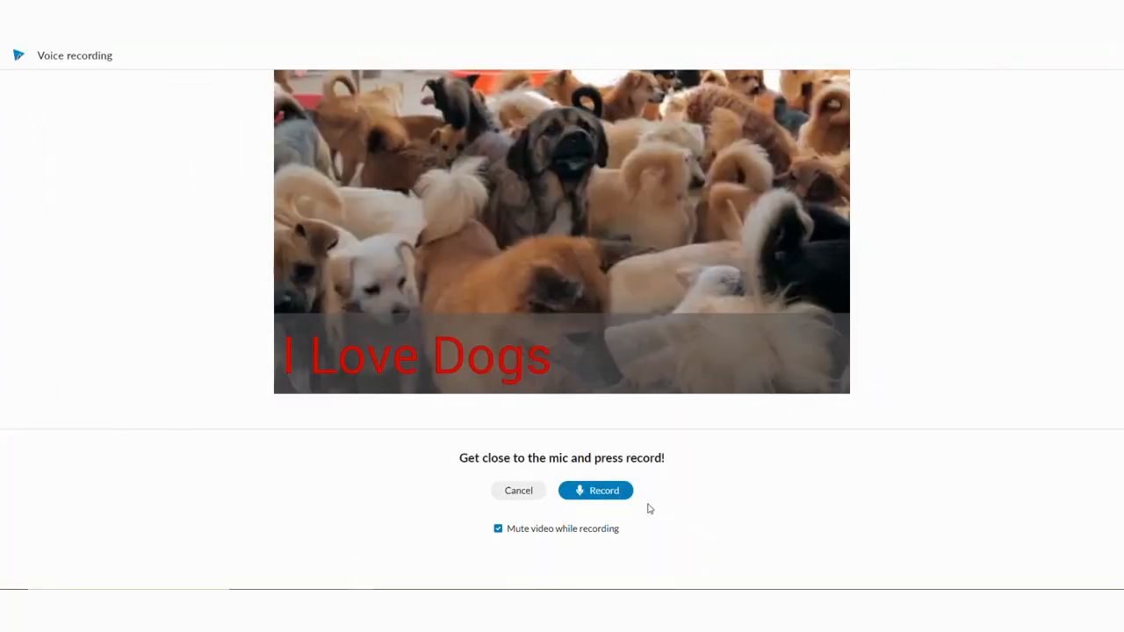
- Record a short voice-over, play back its preview and save it to the project
left_click(597, 492)
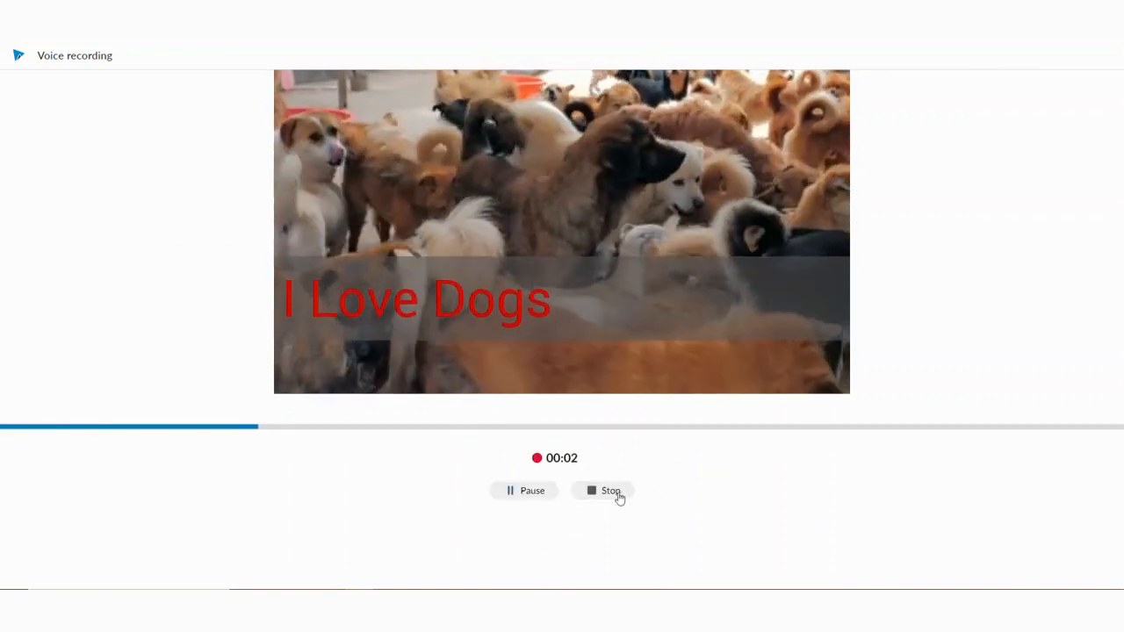
left_click(610, 493)
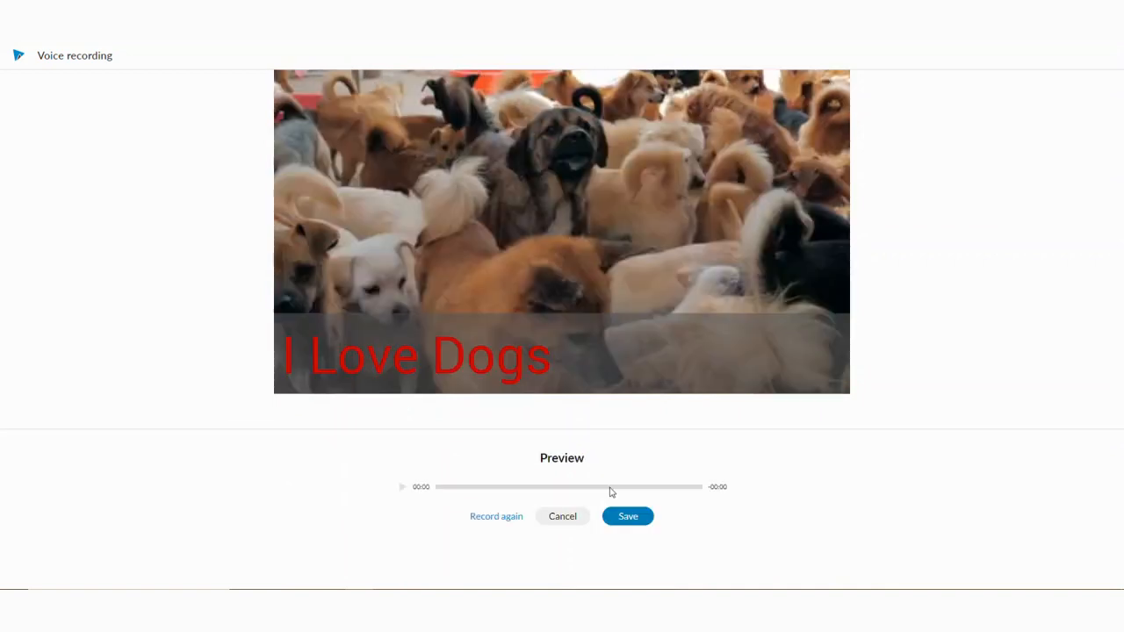
left_click(402, 488)
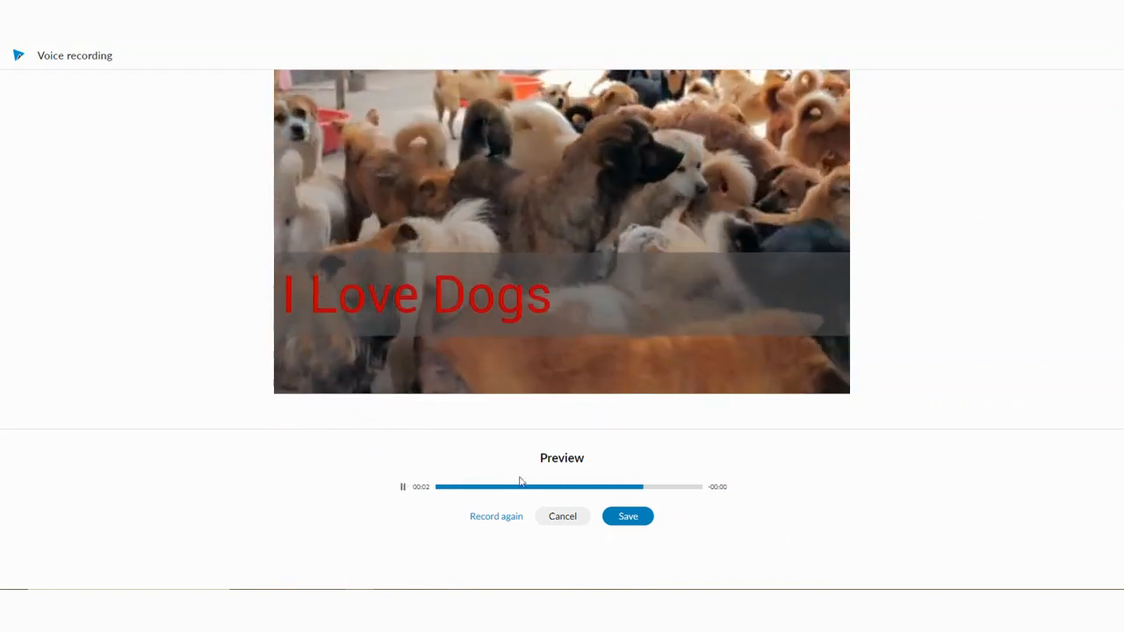
left_click(628, 518)
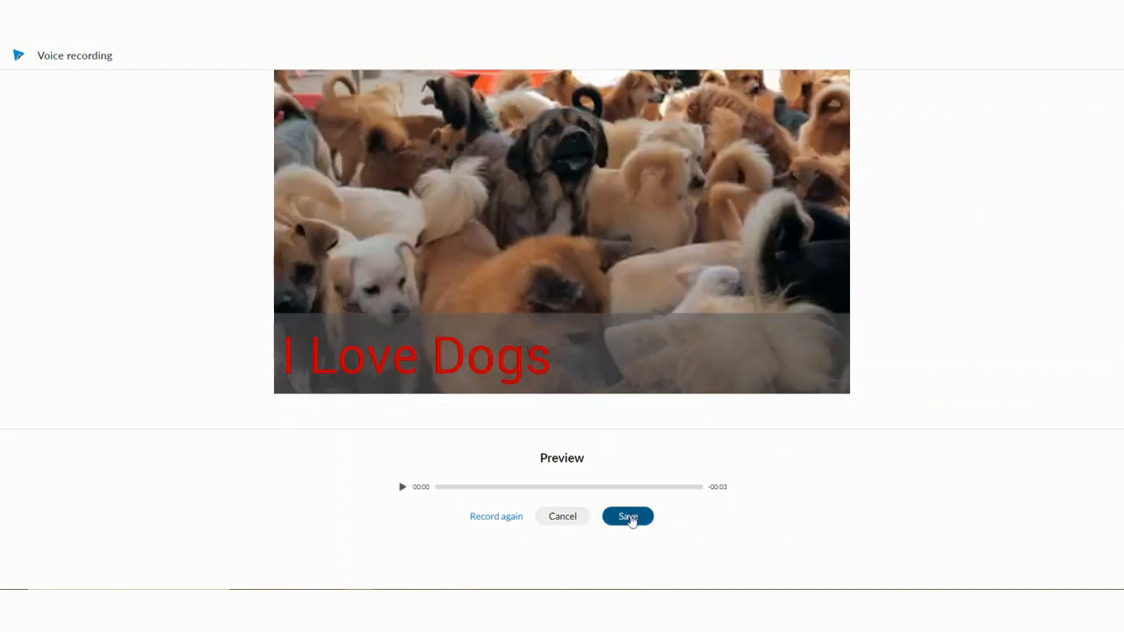
- Add a new Video / Text track to the timeline
scroll(256, 492, "down", 1)
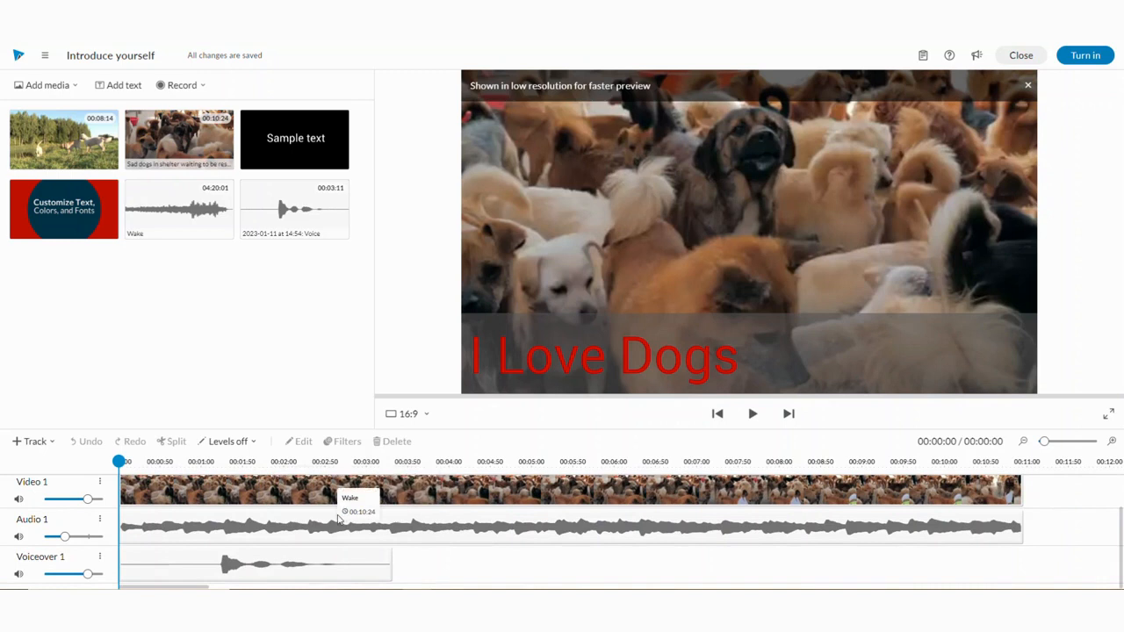
scroll(194, 498, "up", 1)
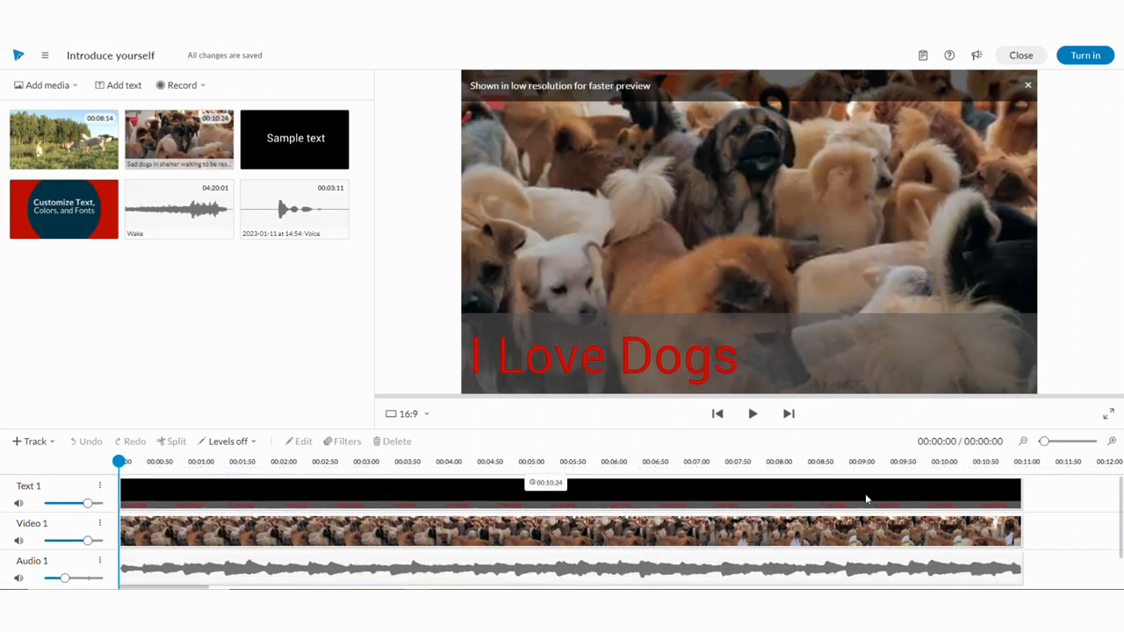
mouse_move(1043, 441)
left_mouse_down()
mouse_move(1067, 443)
mouse_move(1042, 444)
left_mouse_up()
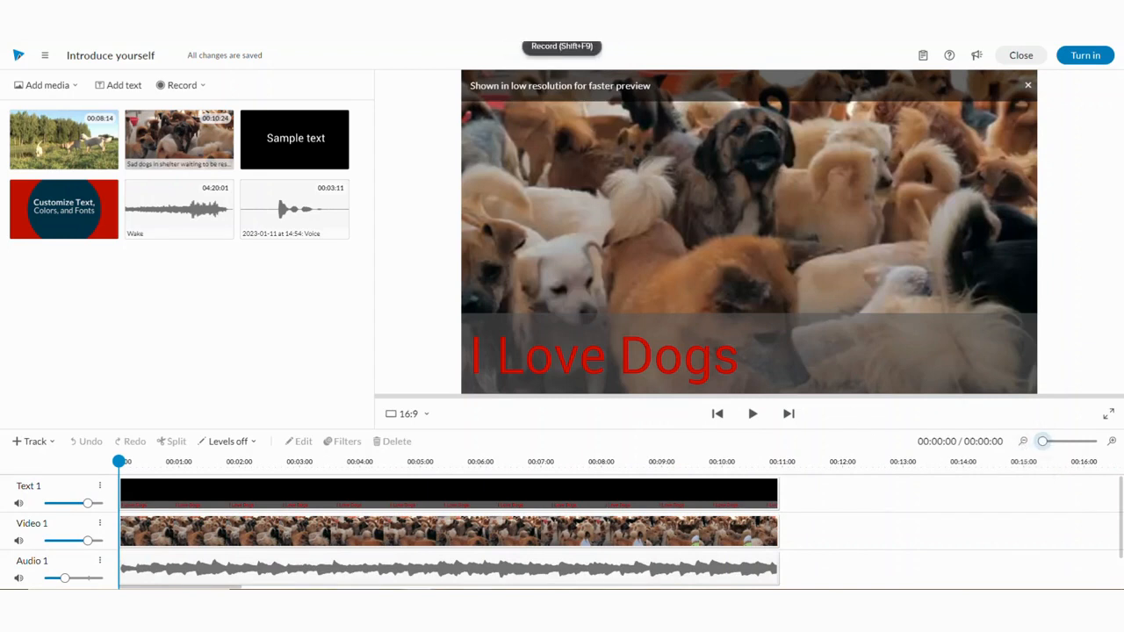
left_click(28, 443)
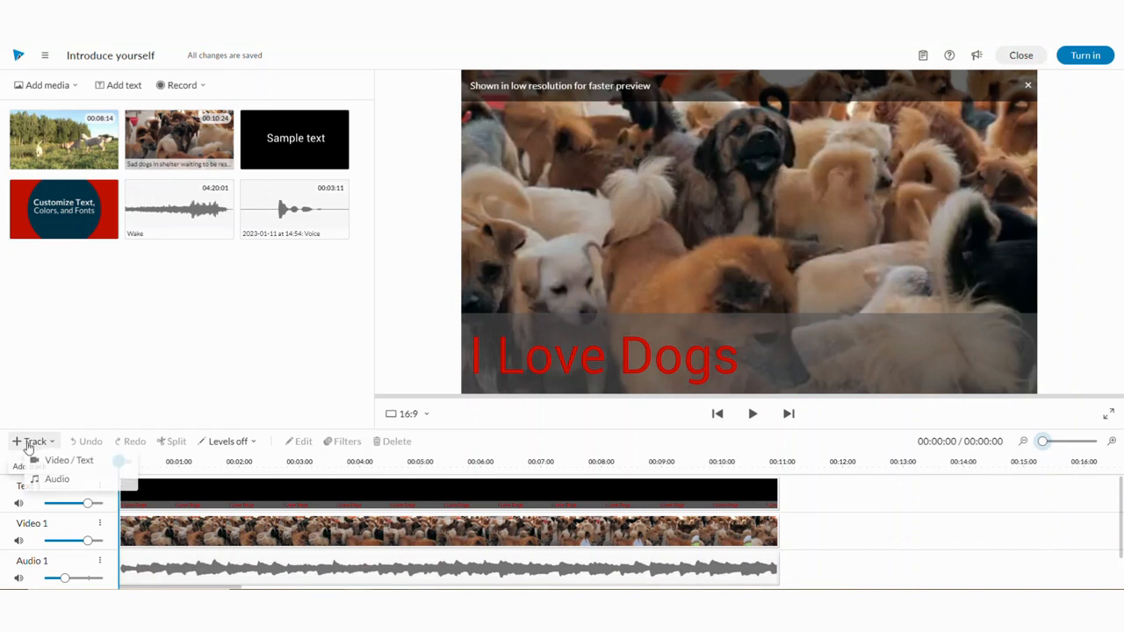
left_click(74, 463)
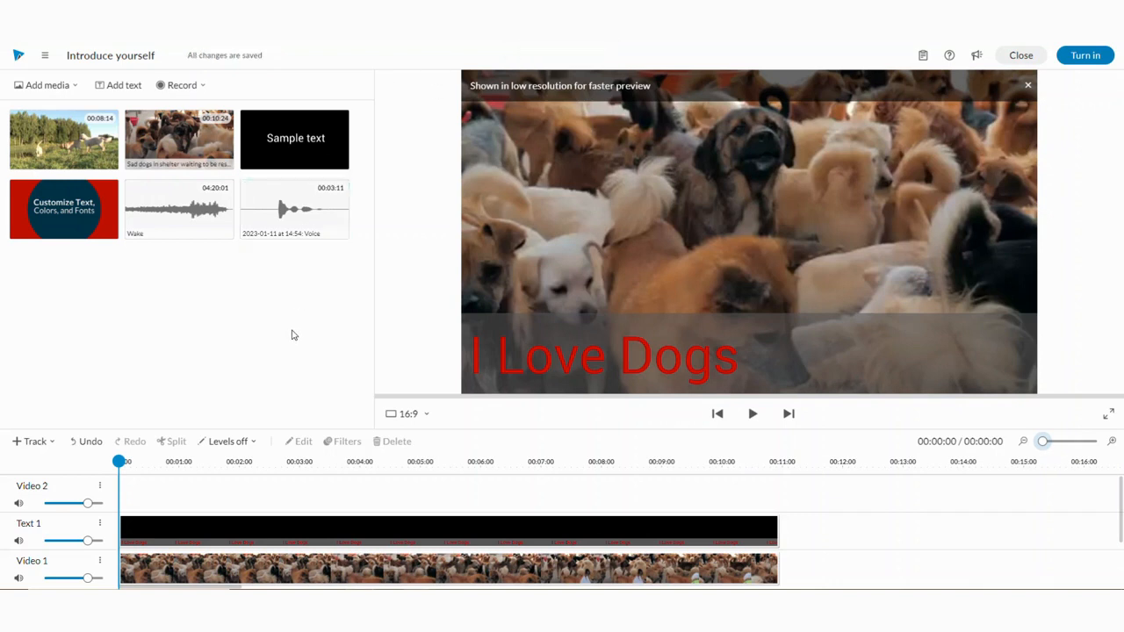
- Review the assignment instructions and turn in the video project
left_click(924, 56)
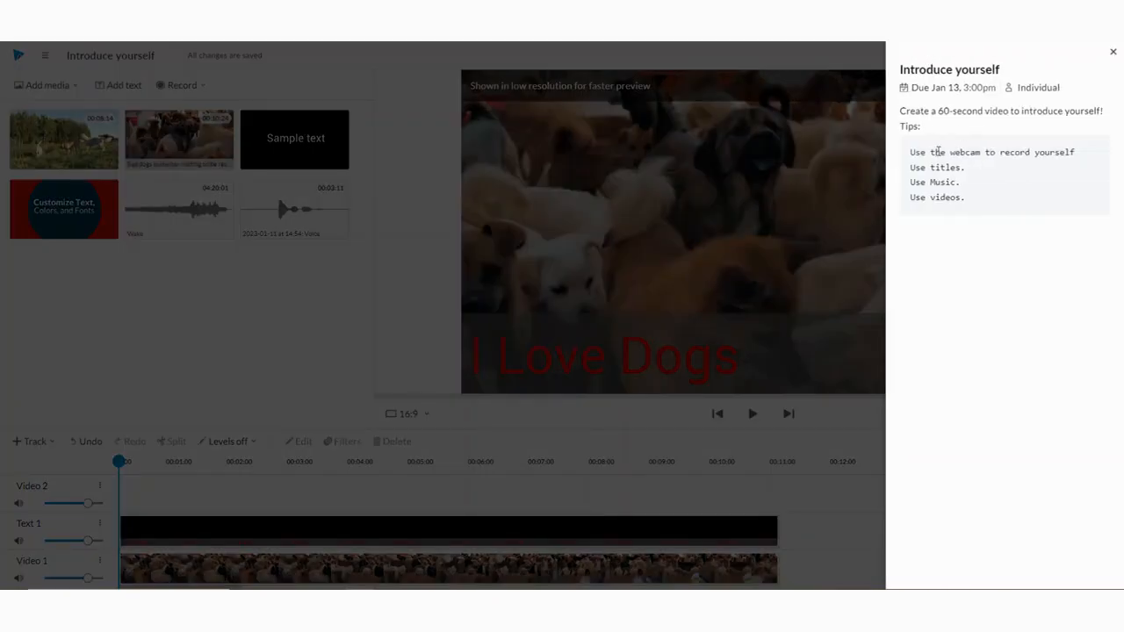
left_click(1113, 52)
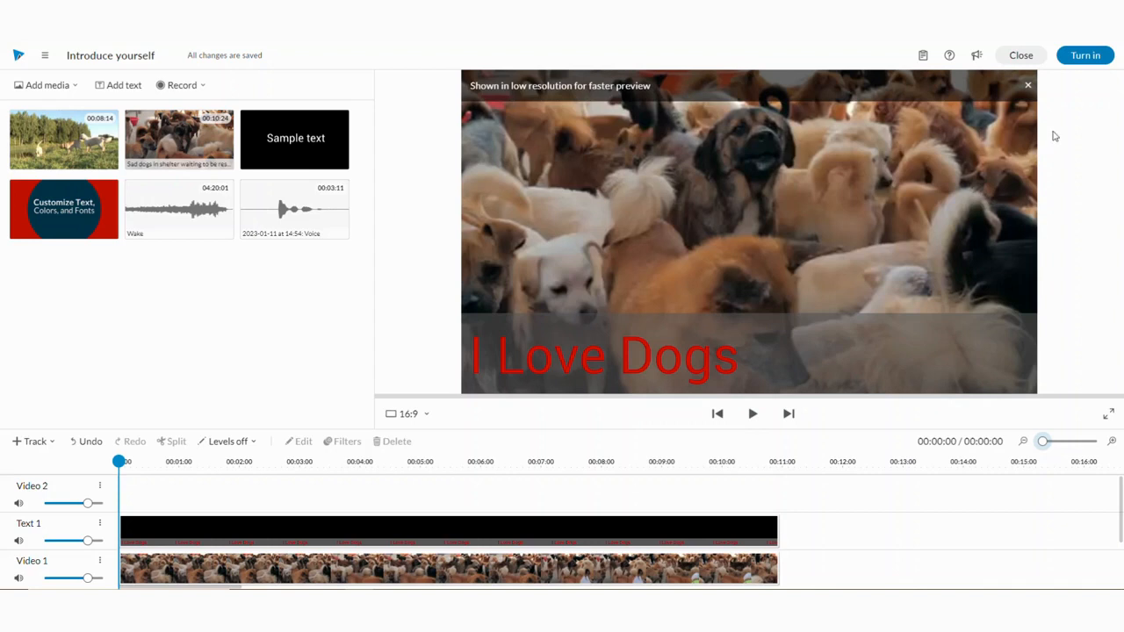
left_click(1089, 60)
left_click(650, 358)
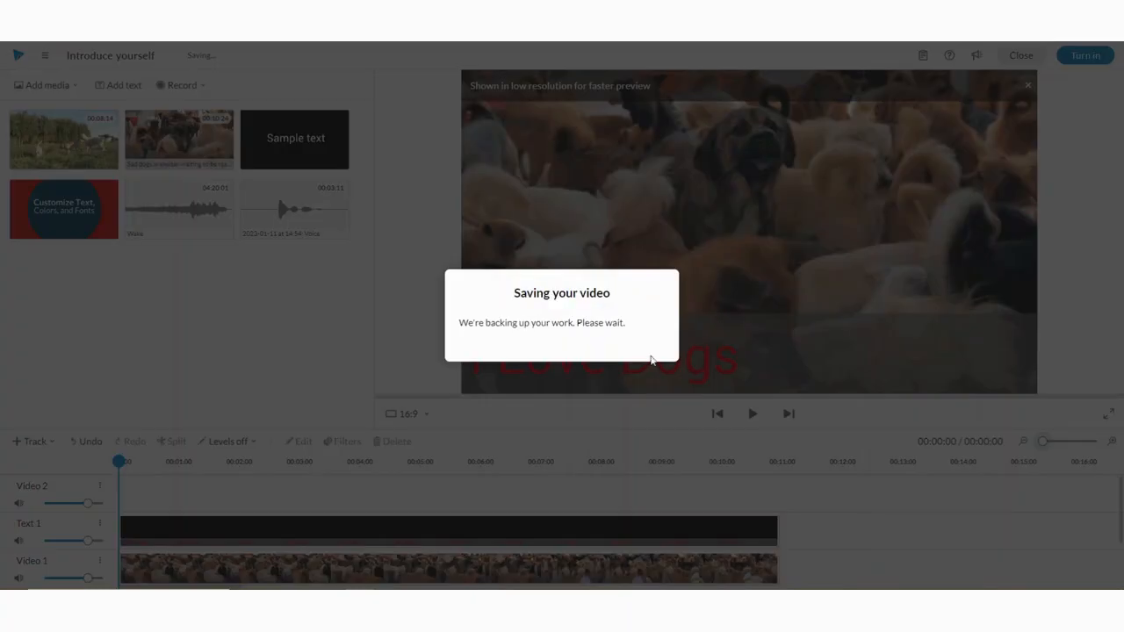